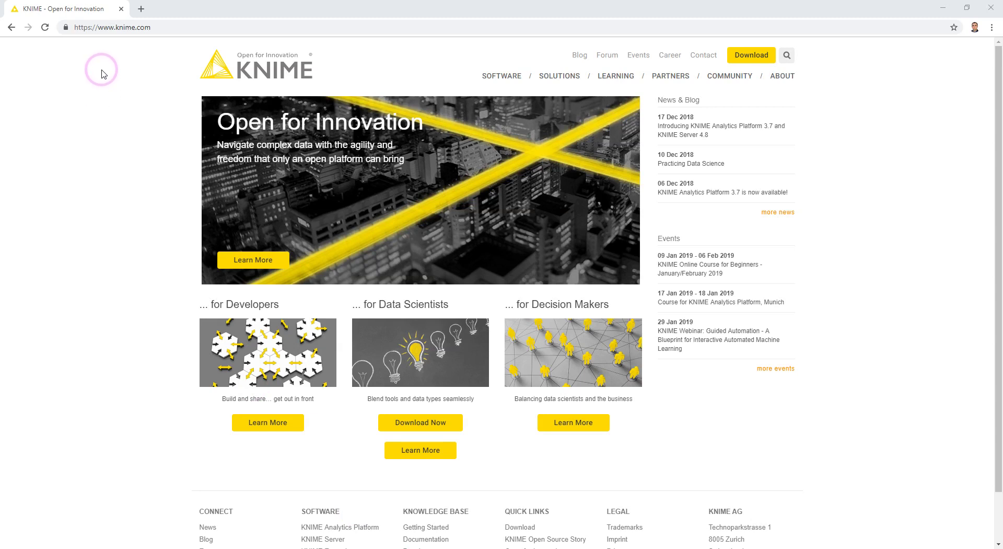
Go to the KNIME community forum, log in with the saved credentials and open your profile menu
left_click(730, 75)
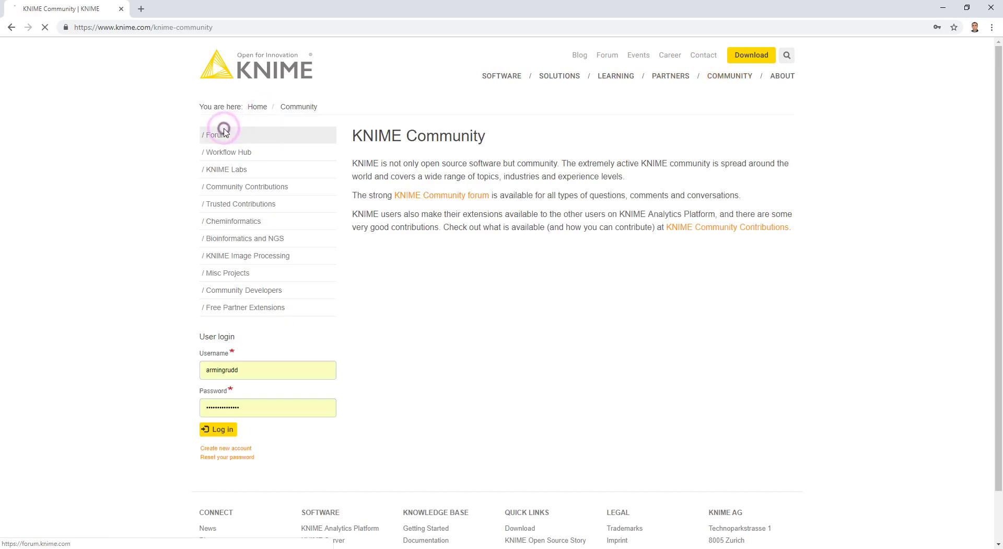
left_click(224, 131)
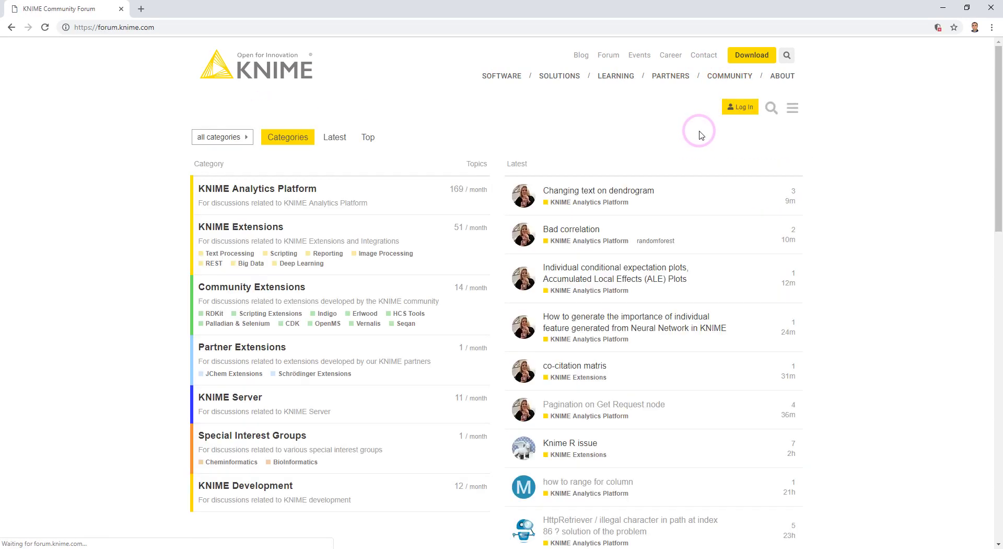
left_click(739, 110)
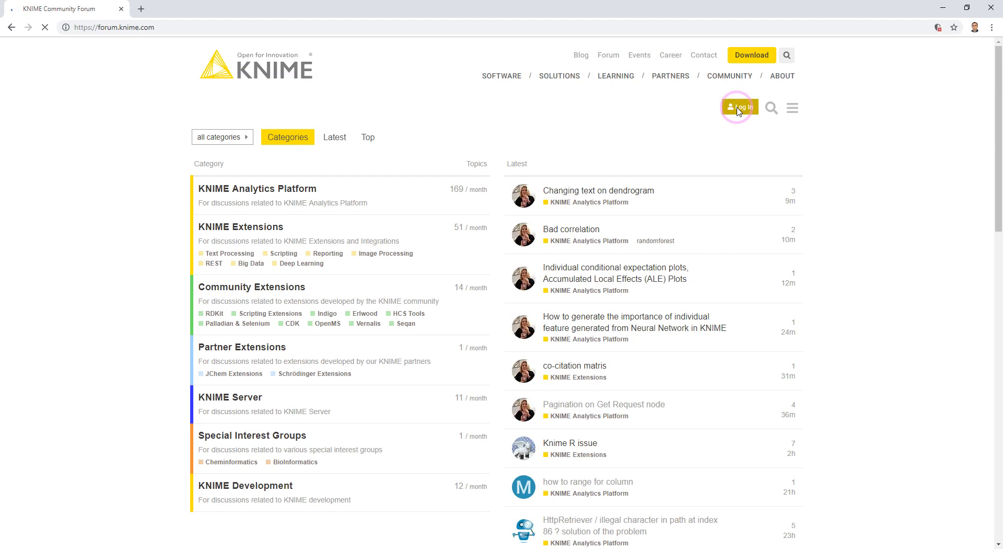
left_click(207, 243)
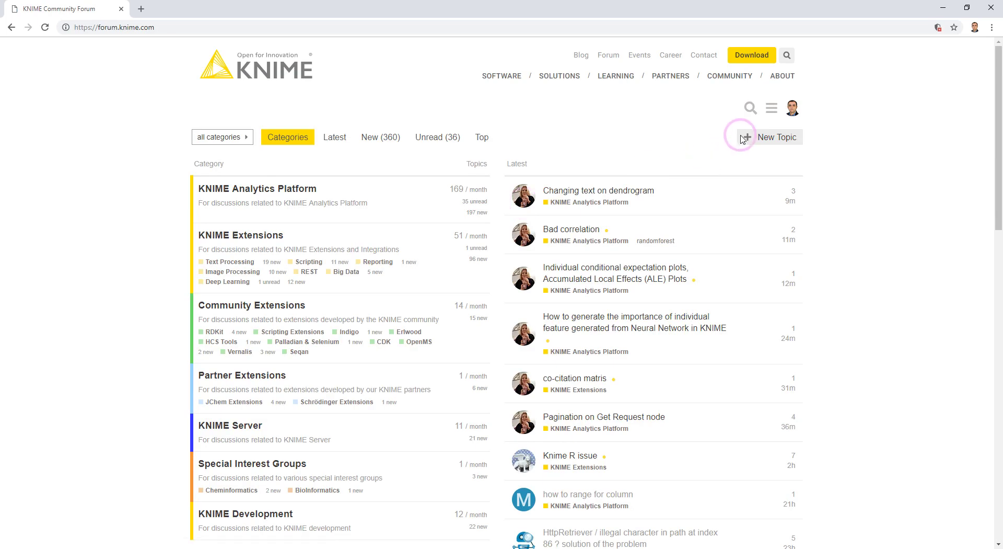
left_click(789, 116)
Open your forum activity page and scroll back to the Dec '17 'nth Percentile Calculation' posts
left_click(737, 135)
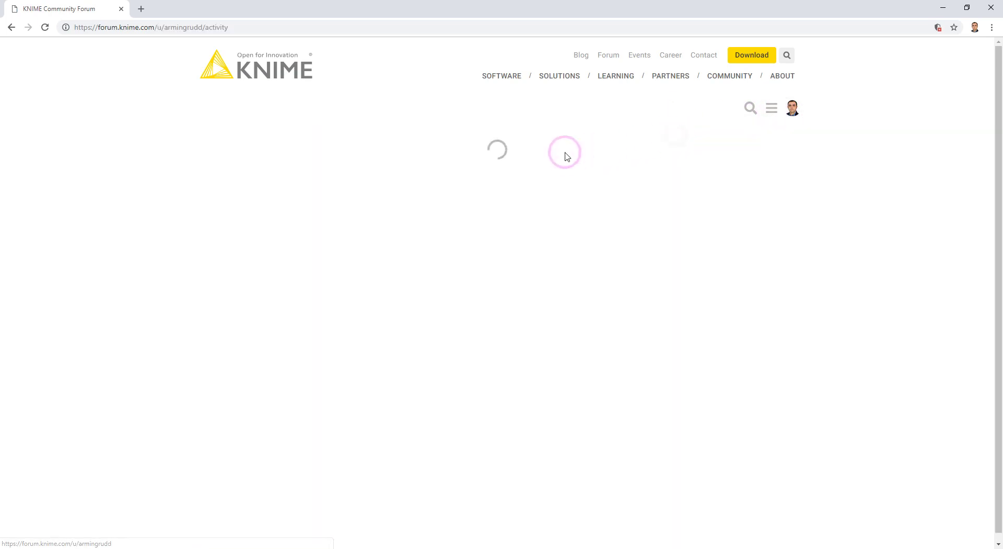
scroll(502, 334, "down", 20)
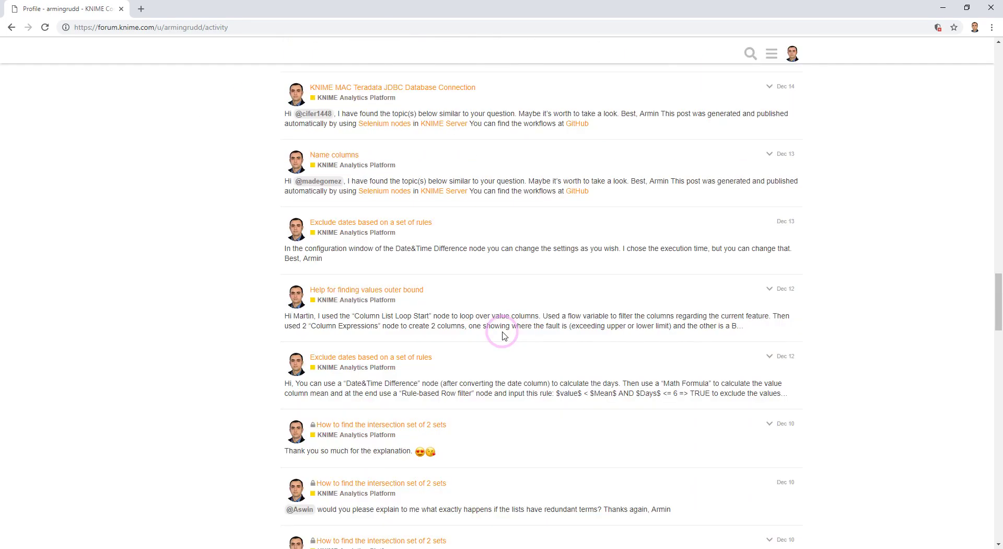
scroll(500, 331, "down", 20)
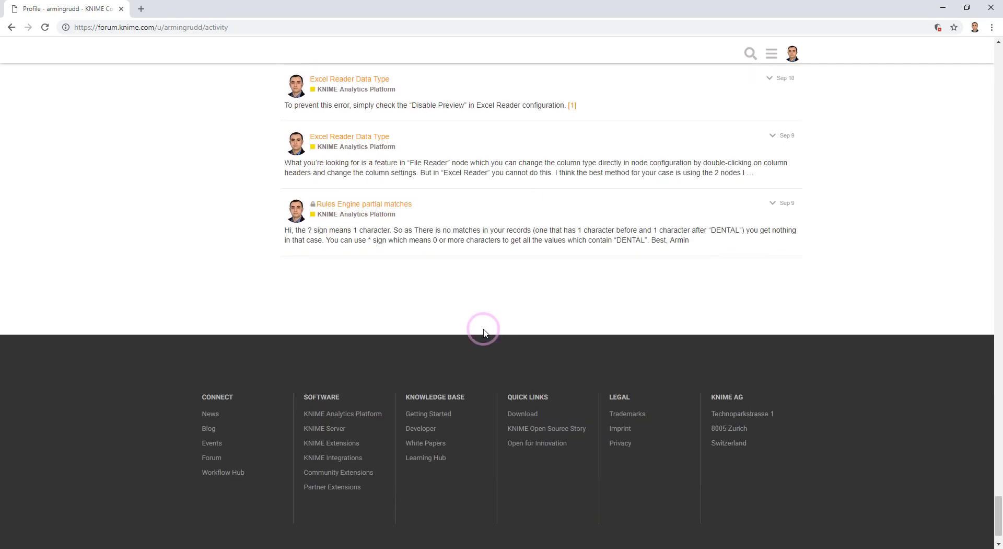
scroll(484, 329, "down", 20)
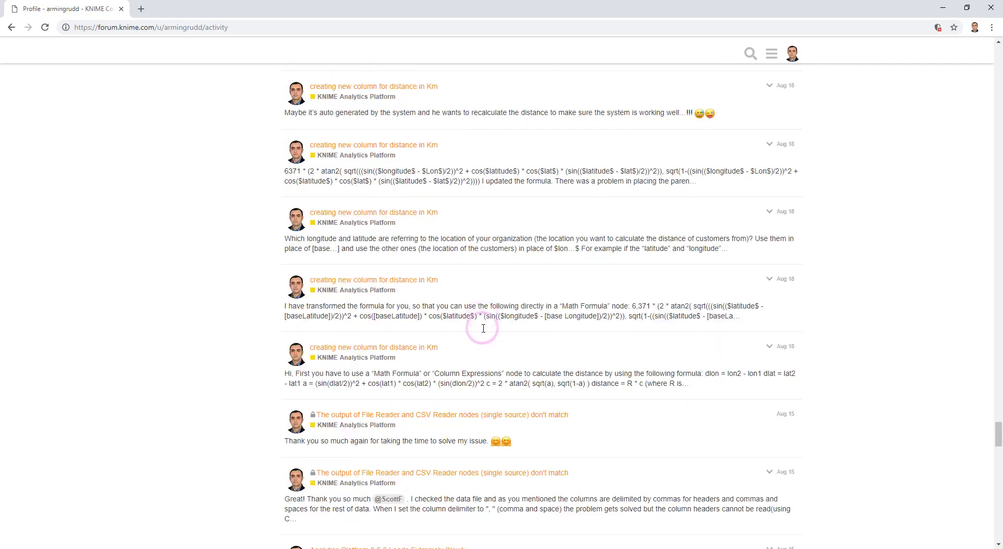
scroll(484, 331, "down", 20)
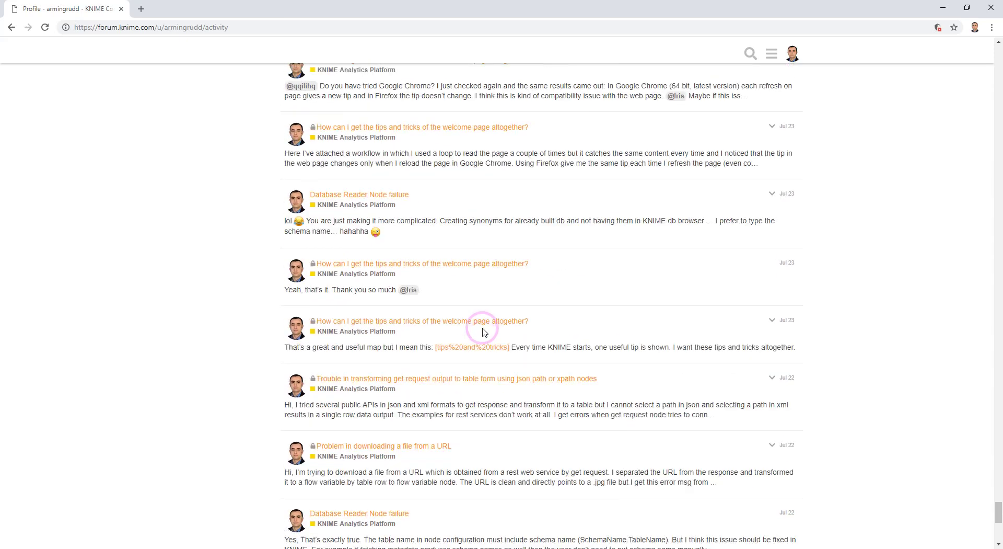
scroll(482, 327, "down", 20)
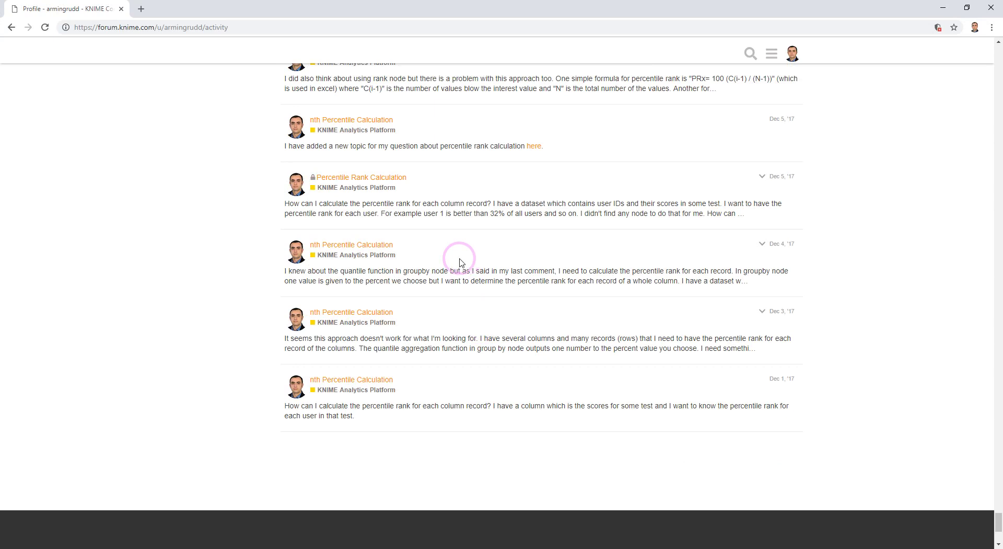
Read the Percentile Rank Calculation thread's solution, then switch to the PercentileRank workflow in KNIME
left_click(377, 178)
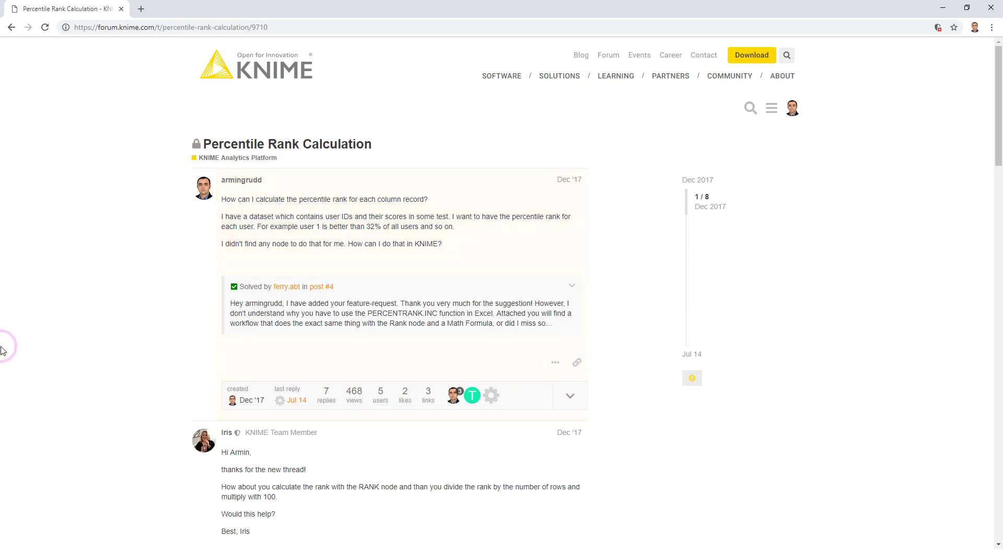
scroll(123, 347, "down", 15)
scroll(155, 350, "up", 1)
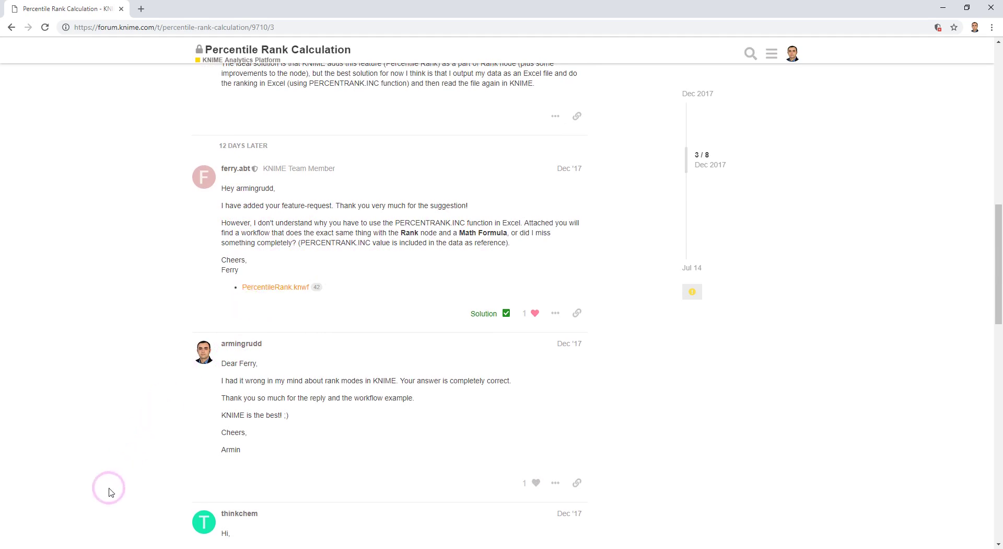
left_click(75, 543)
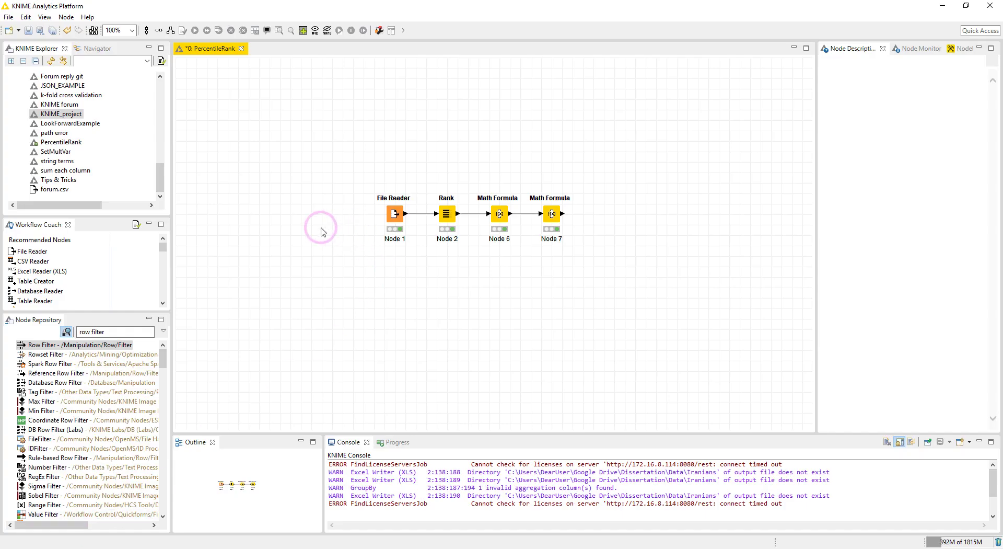
Select all four nodes and check the File Reader reads data.csv, cancelling without changes
left_click_drag(338, 146, 616, 351)
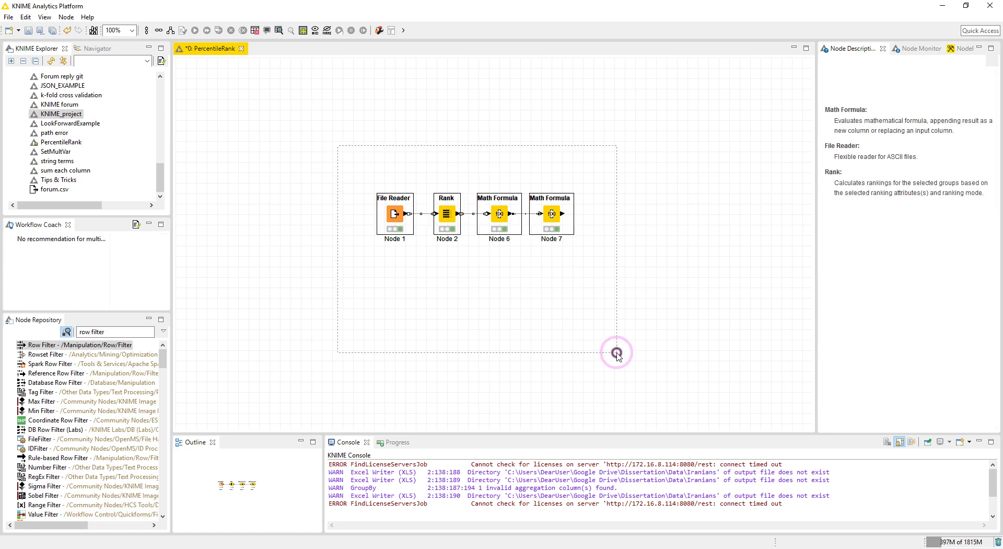
double_click(395, 214)
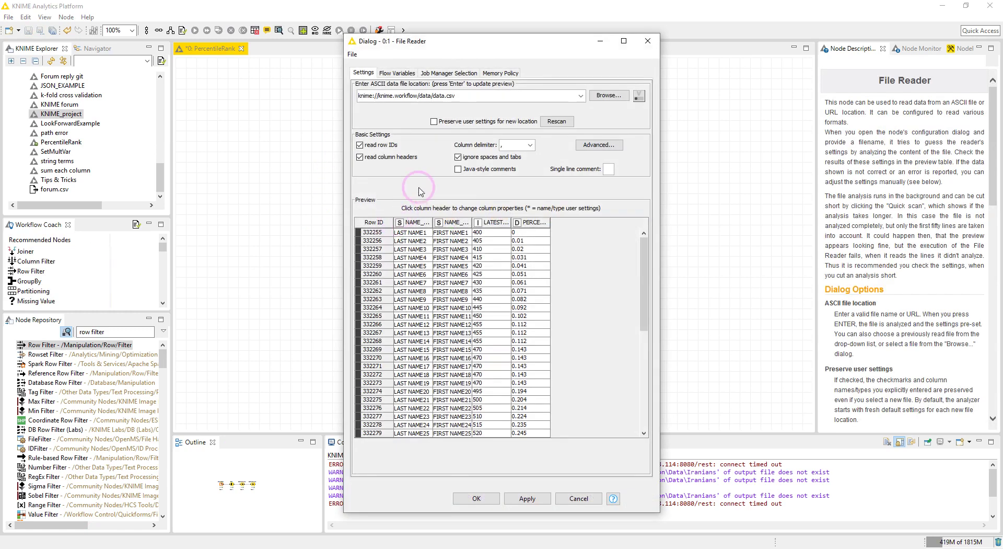
left_click_drag(432, 96, 460, 96)
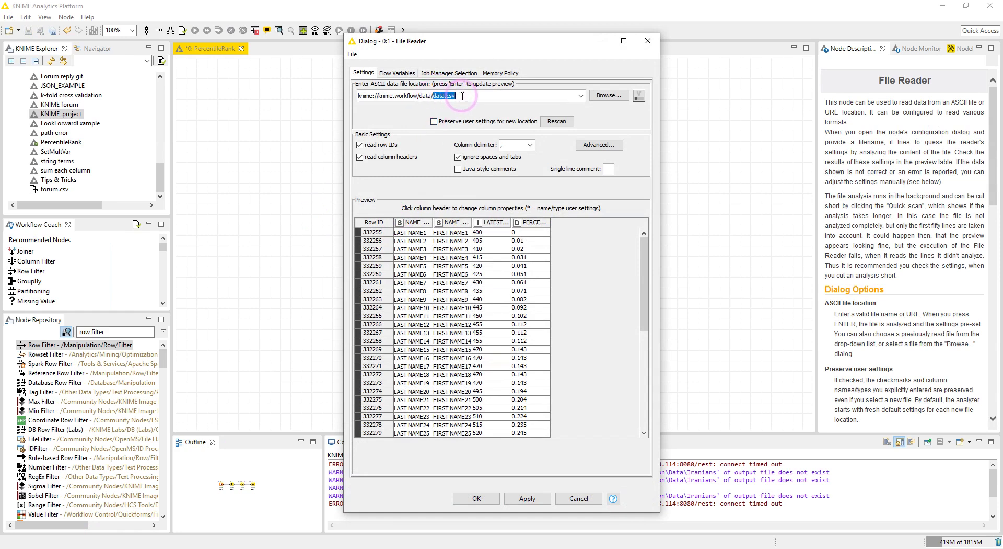
left_click(579, 501)
right_click(394, 214)
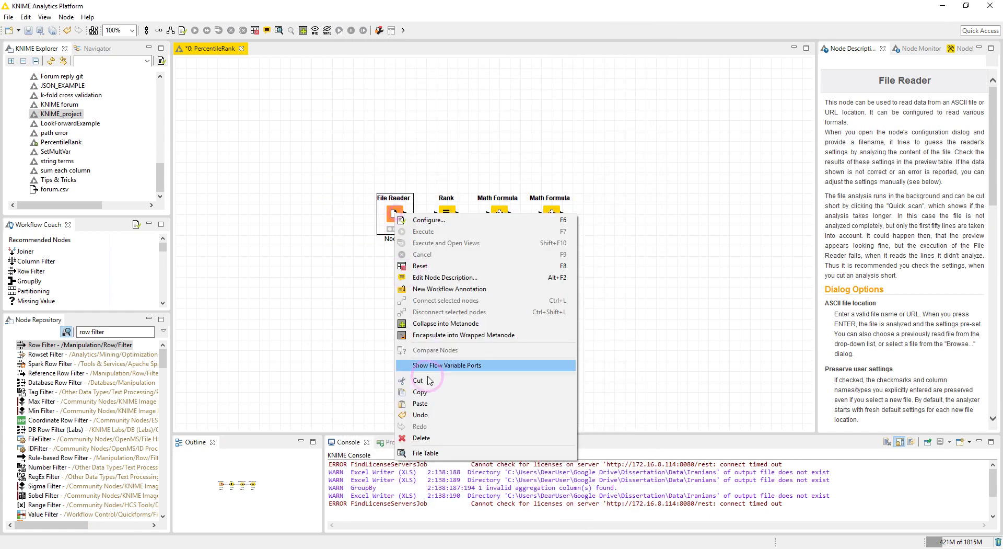
left_click(436, 453)
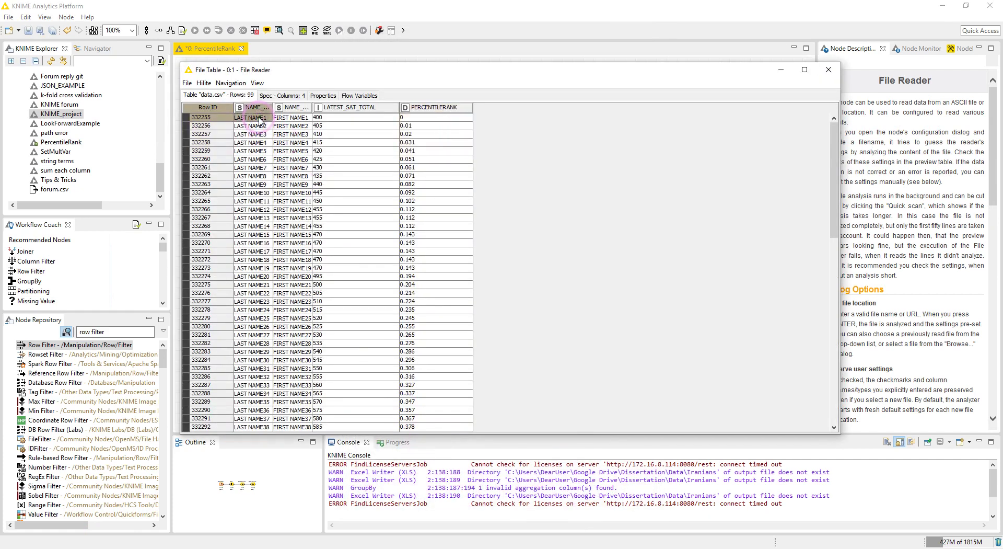
left_click(281, 118)
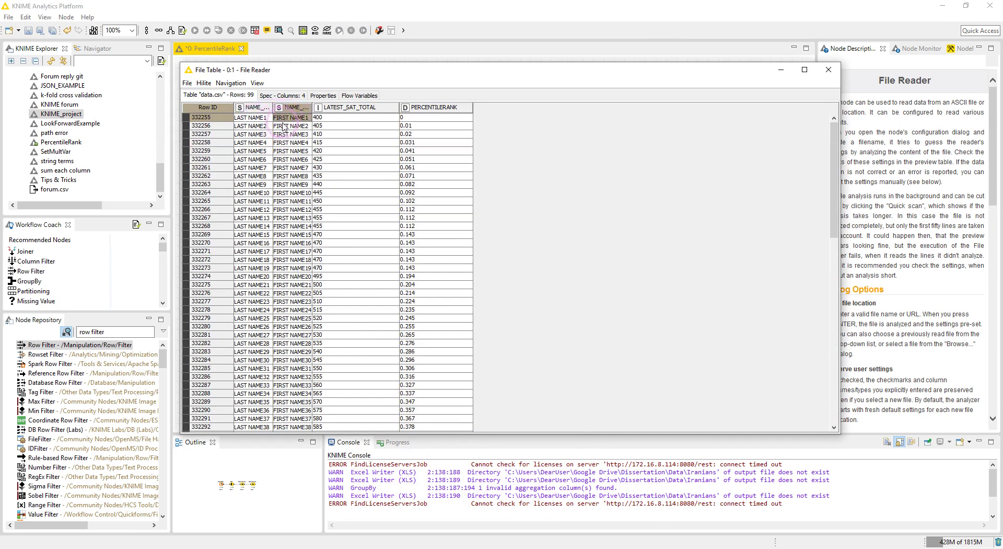
left_click_drag(330, 118, 340, 167)
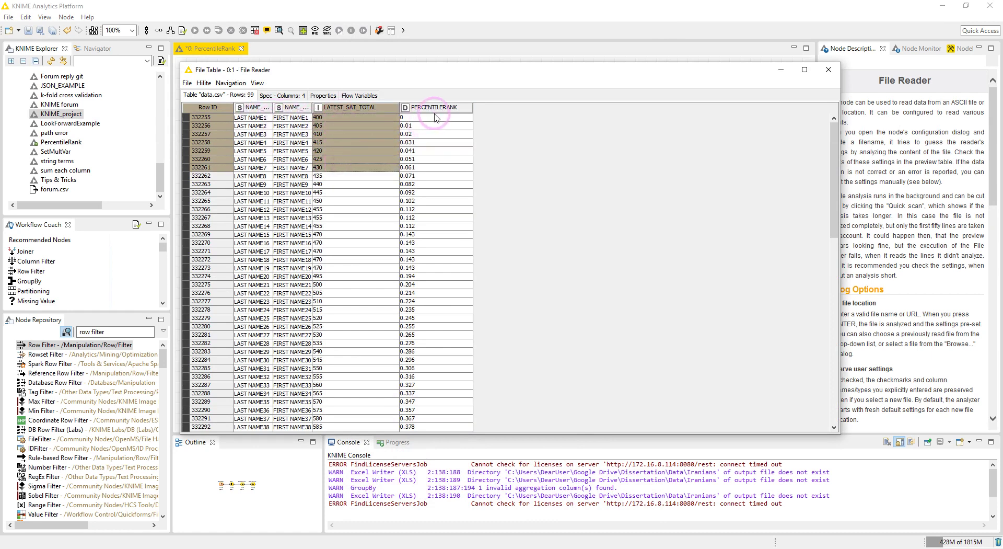
left_click_drag(434, 117, 439, 170)
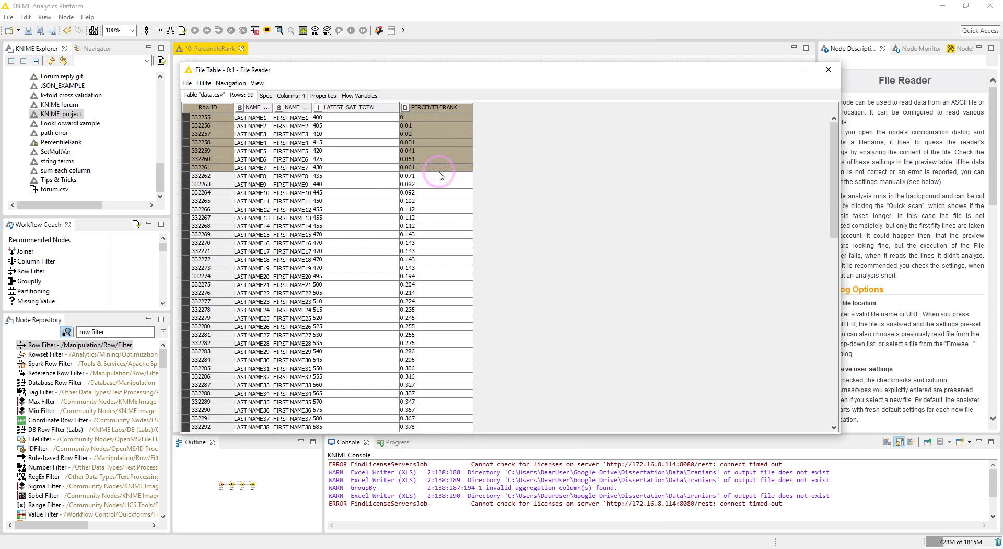
left_click(426, 120)
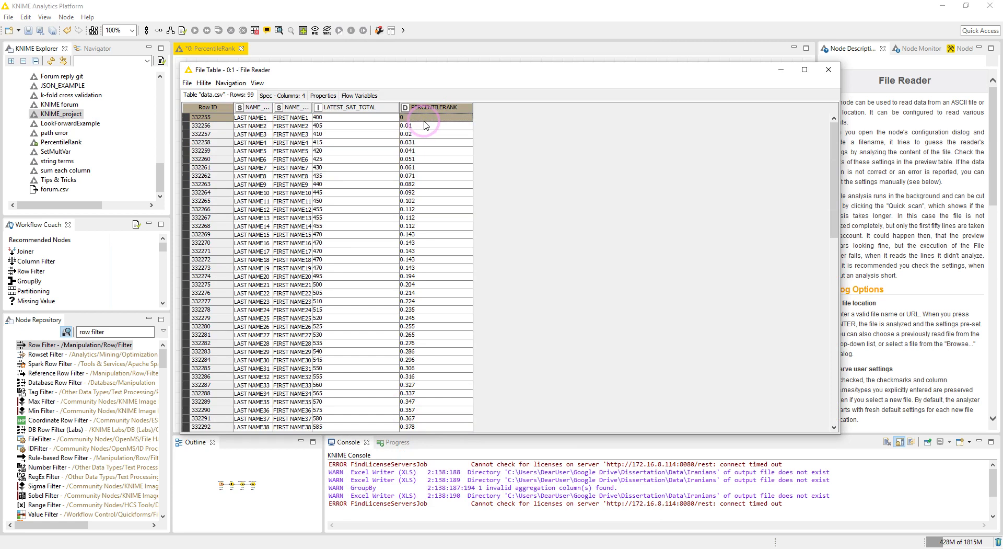
Close the output table and check the Rank node ranks LATEST_SAT_TOTAL ascending, cancelling unchanged
left_click(828, 69)
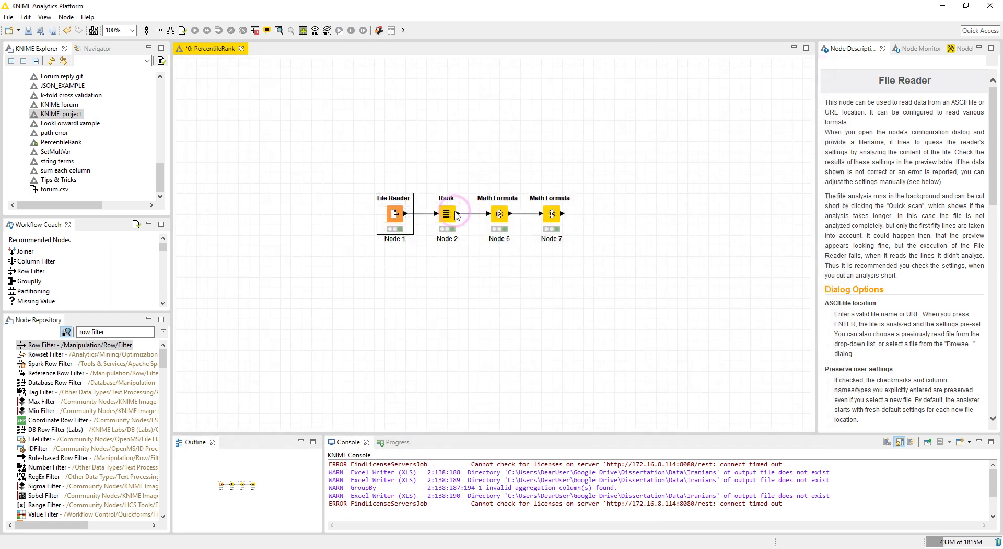
double_click(444, 215)
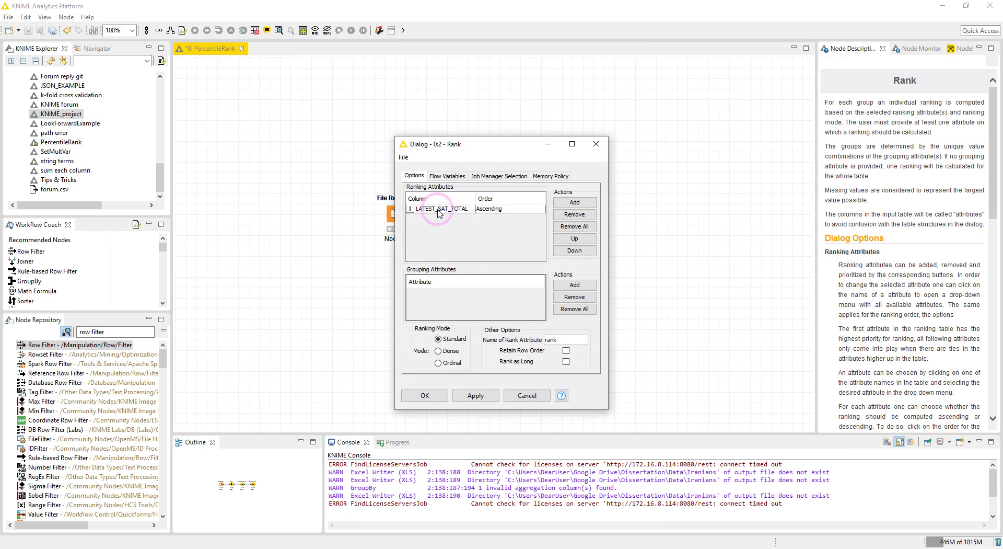
left_click(491, 211)
left_click(491, 211)
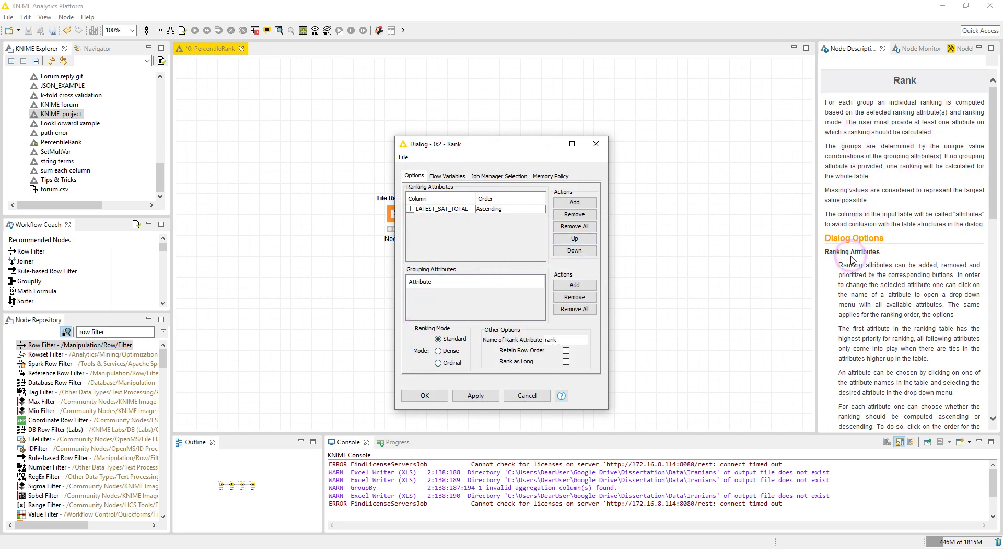
left_click(527, 395)
right_click(441, 216)
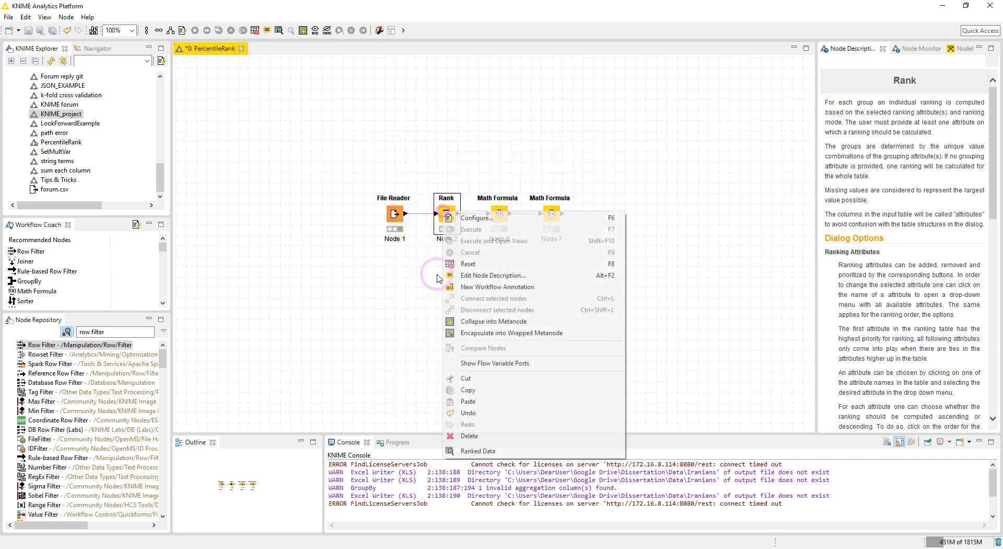
left_click(470, 450)
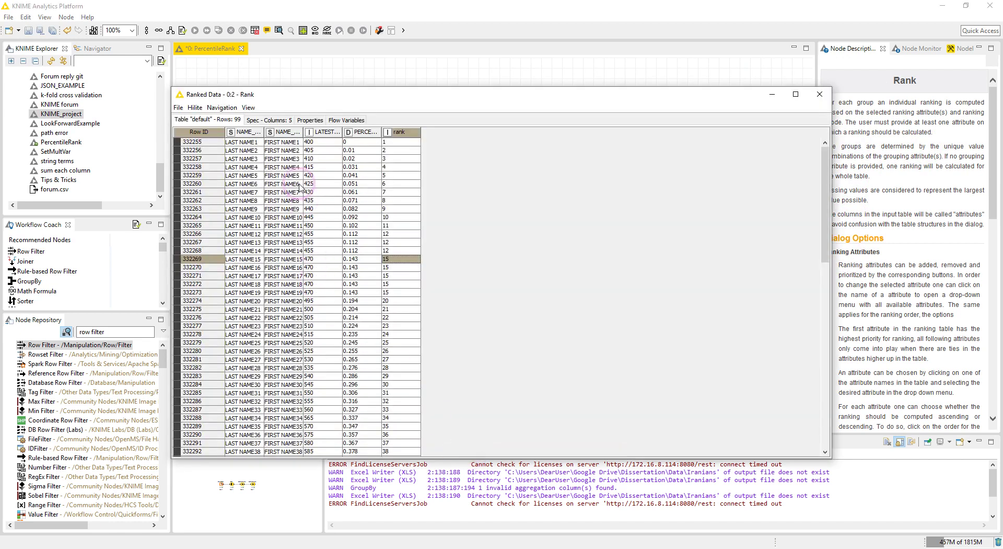
left_click(319, 142)
left_click_drag(318, 142, 318, 238)
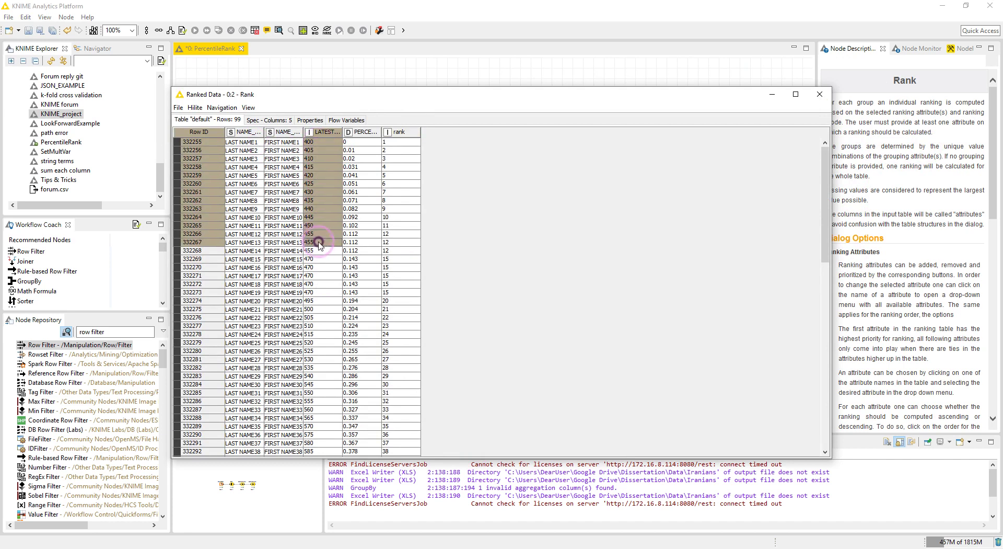
left_click_drag(390, 141, 395, 236)
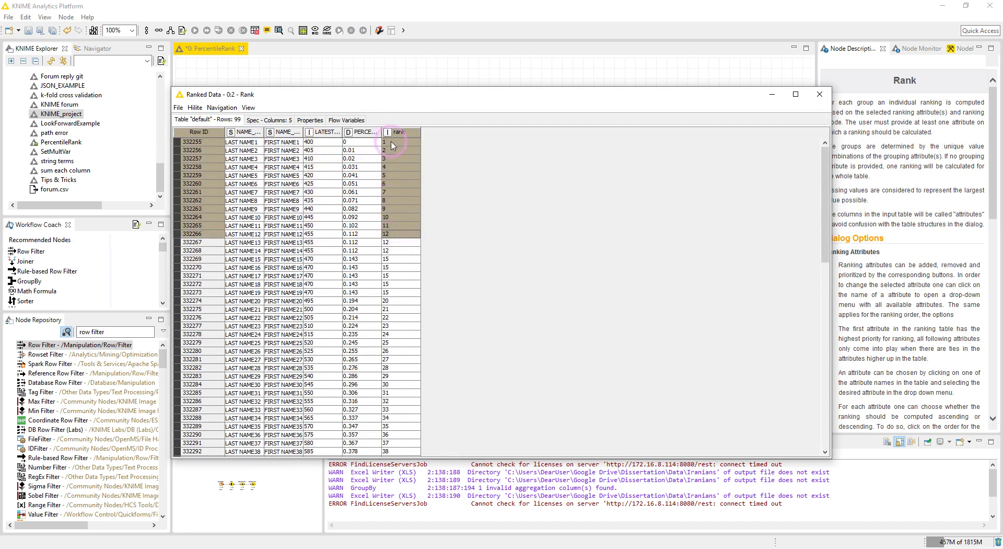
left_click(387, 141)
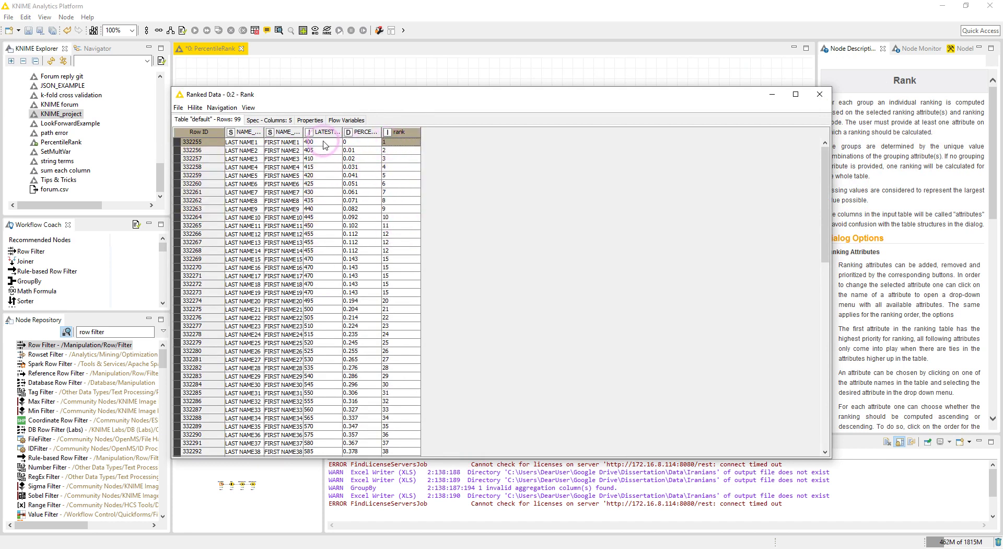
left_click(320, 143)
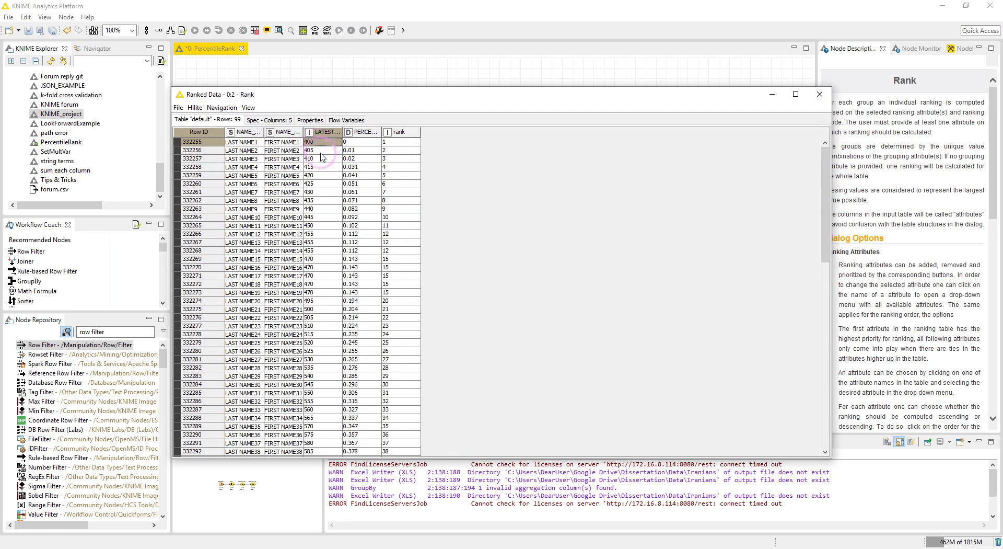
left_click(399, 235)
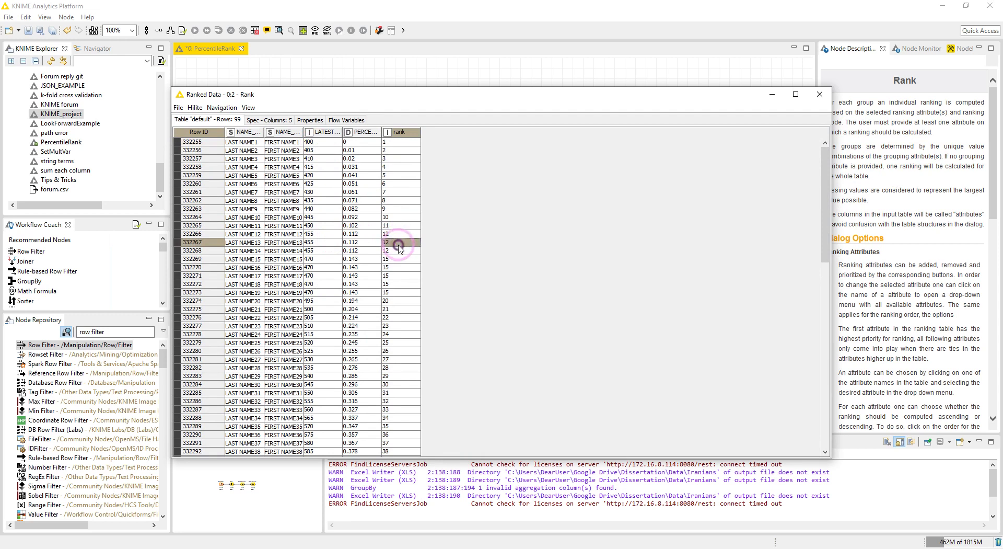
left_click(317, 234)
left_click(319, 244)
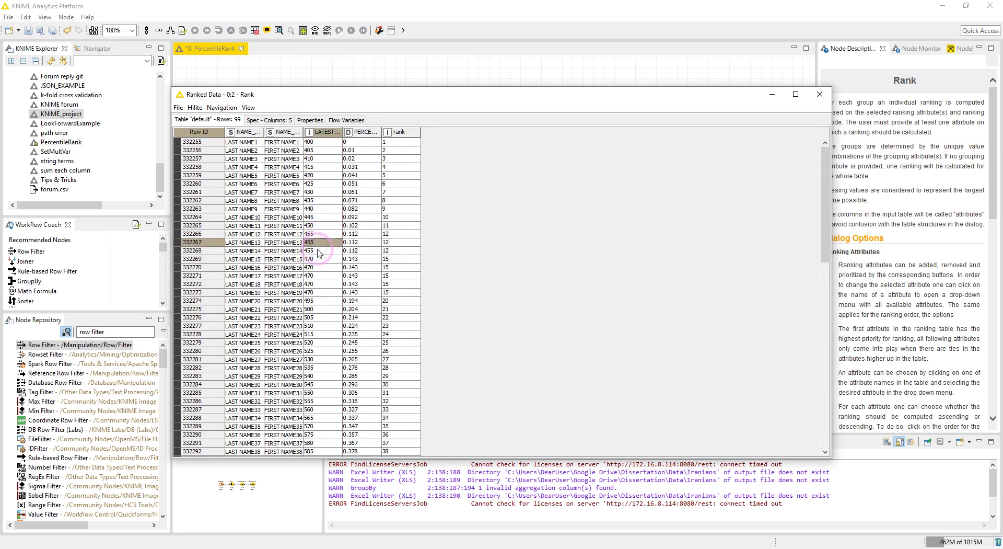
left_click(319, 251)
left_click(392, 250)
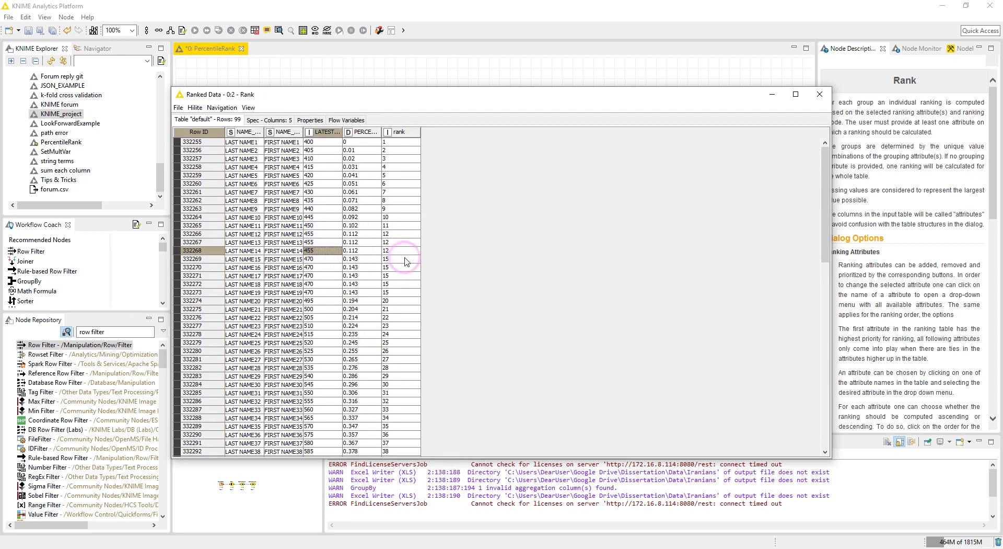
left_click(393, 233)
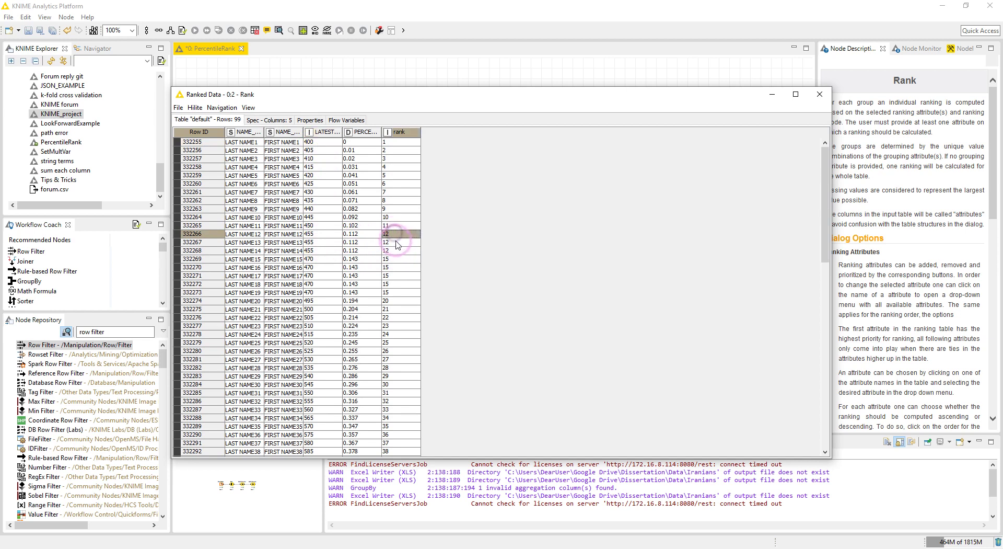
left_click(393, 242)
left_click(394, 250)
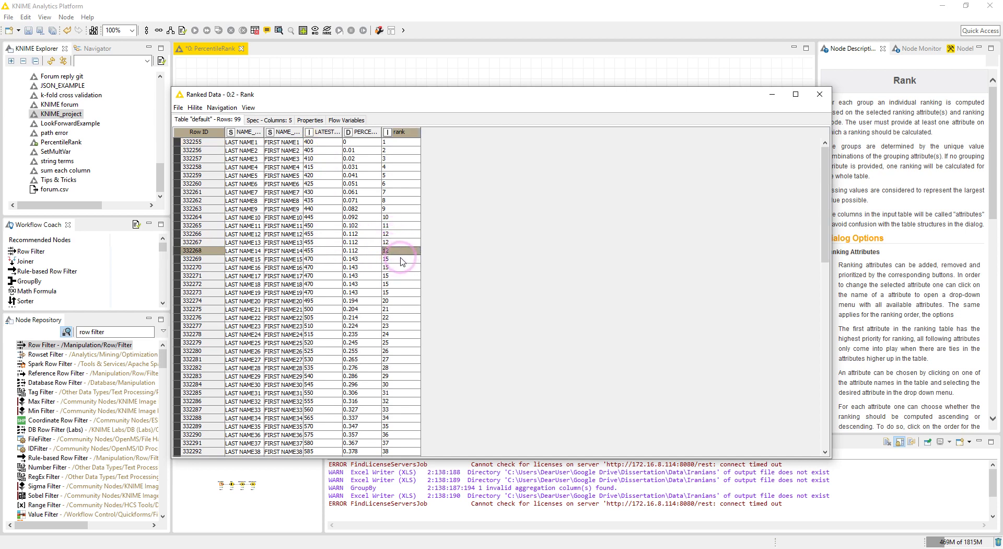
left_click(397, 259)
left_click(396, 239)
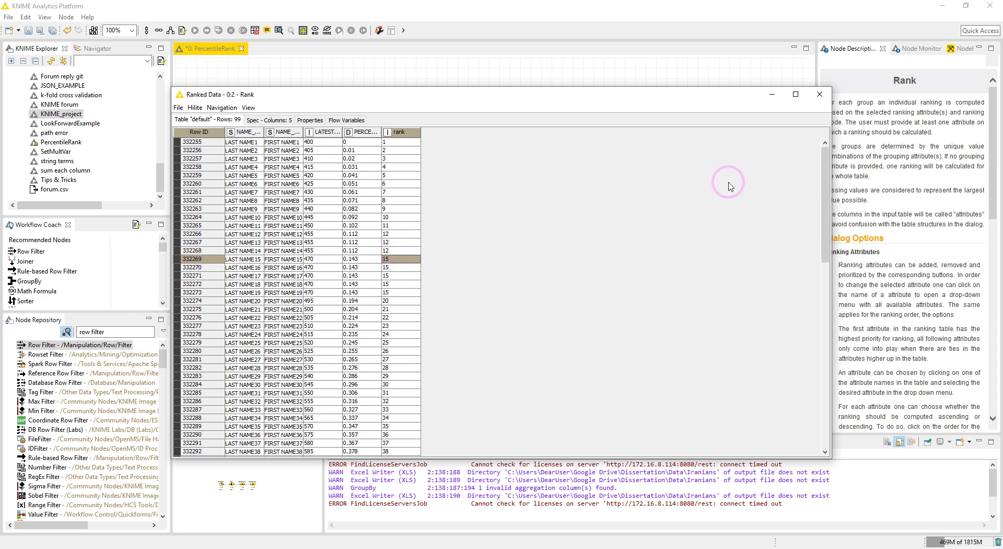
left_click(819, 95)
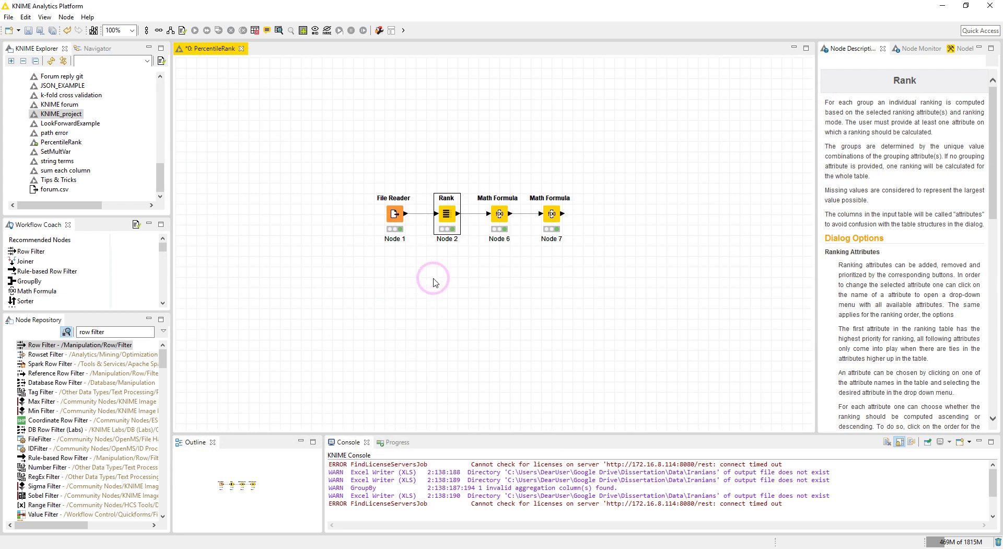
left_click(498, 214)
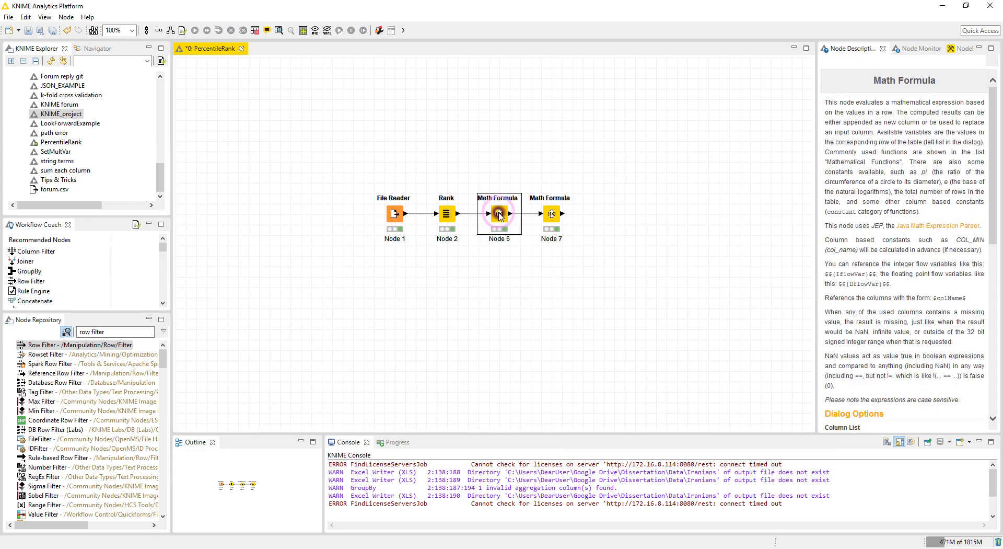
double_click(498, 213)
left_click(441, 321)
left_click(571, 311)
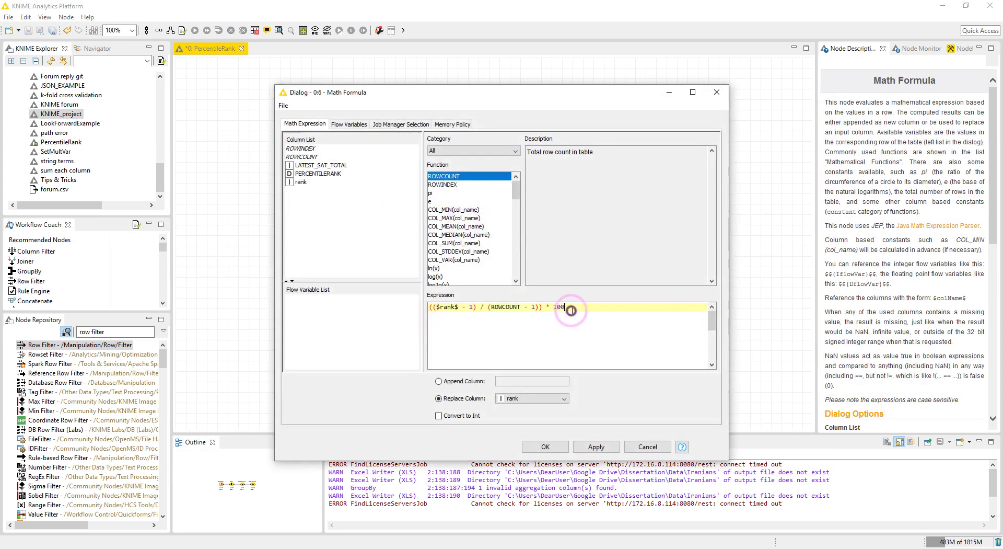
left_click_drag(571, 311, 430, 307)
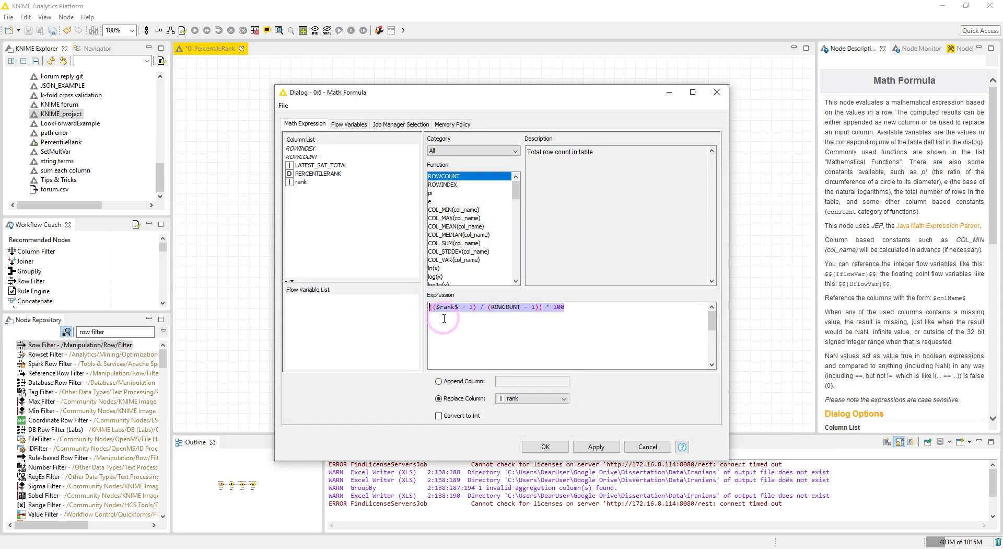
left_click(440, 317)
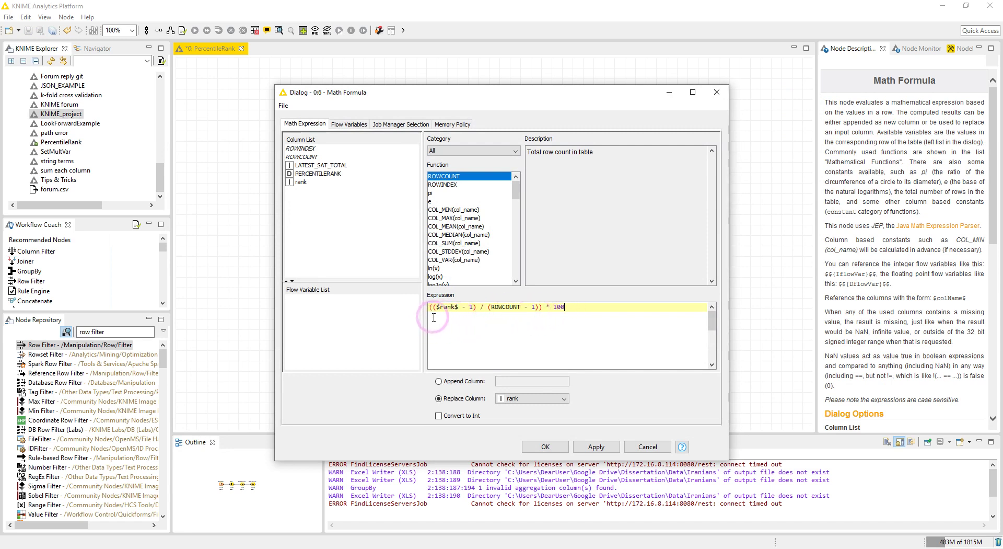
left_click_drag(435, 308, 459, 309)
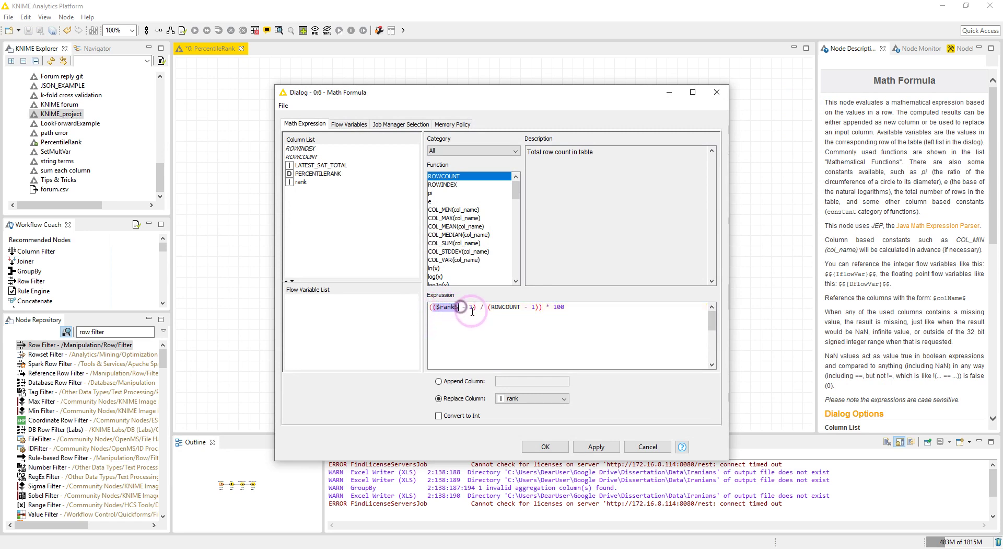
key("Left")
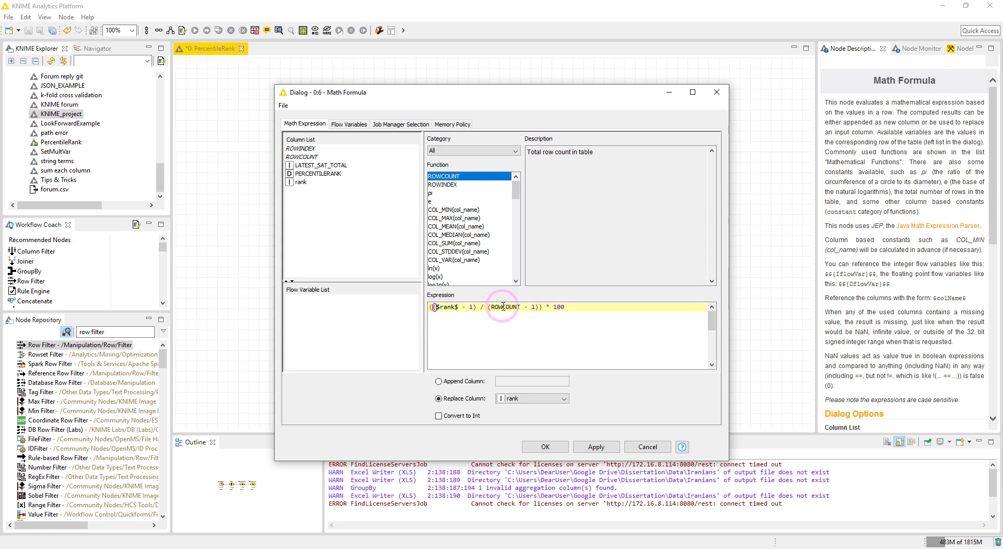
left_click(497, 306)
double_click(517, 307)
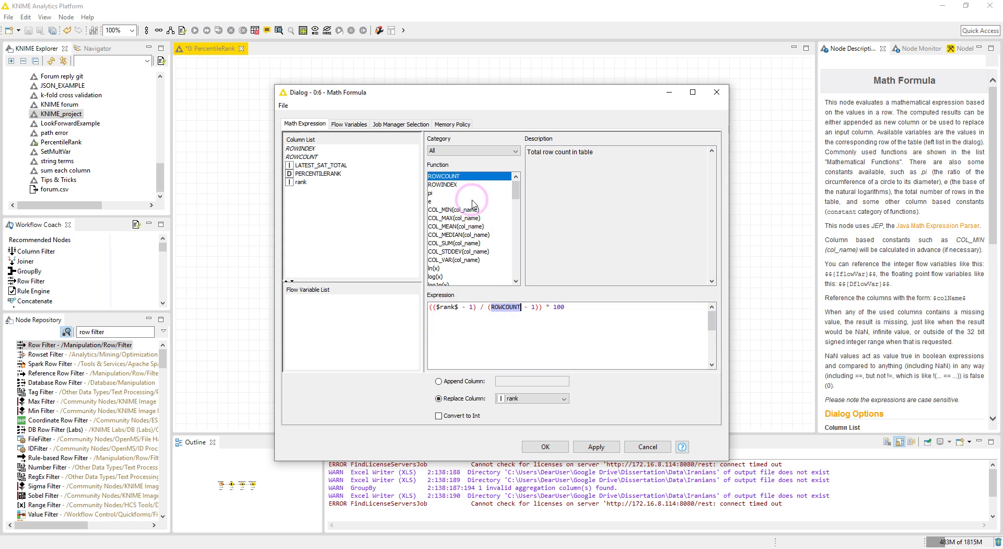
left_click(459, 177)
left_click(647, 446)
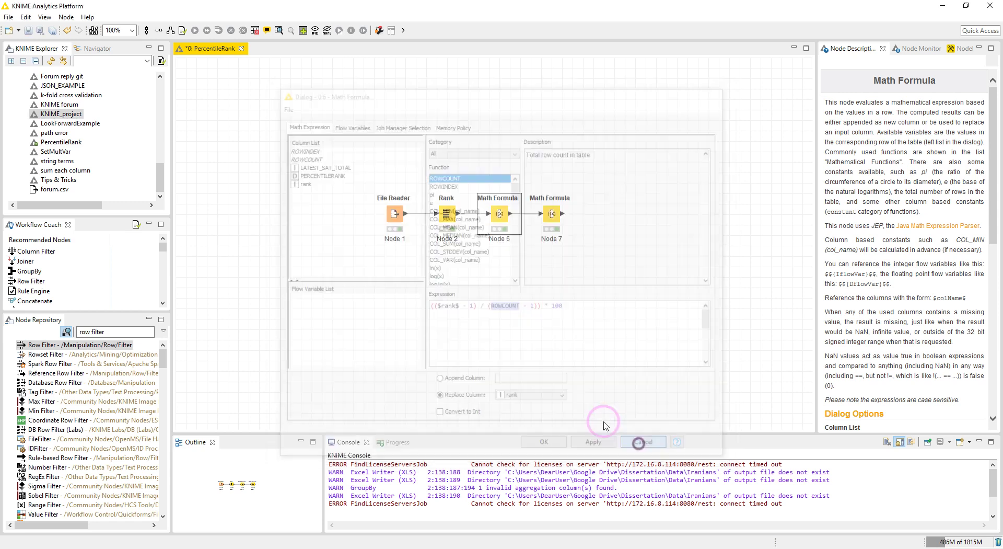
Reopen the Rank node's ranked output table for a look, then close it
right_click(449, 215)
left_click(483, 455)
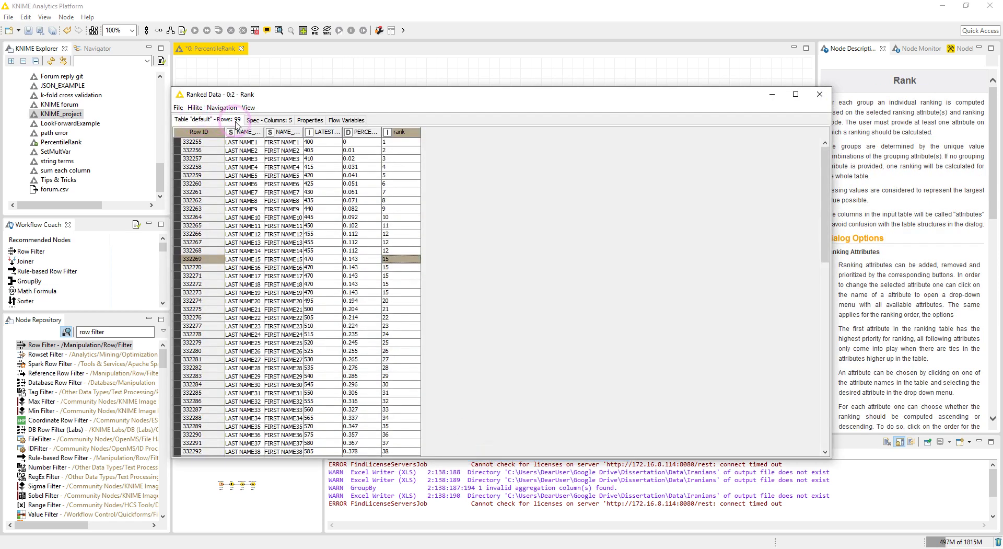
left_click(819, 94)
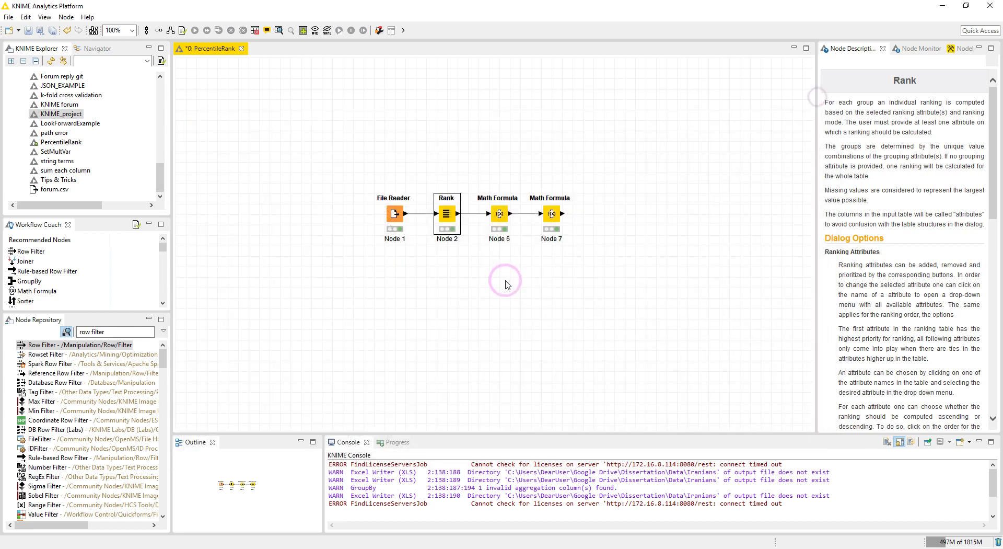
Try 98 in place of ROWCOUNT - 1 in Node 6's formula, then close it unchanged with OK
double_click(499, 214)
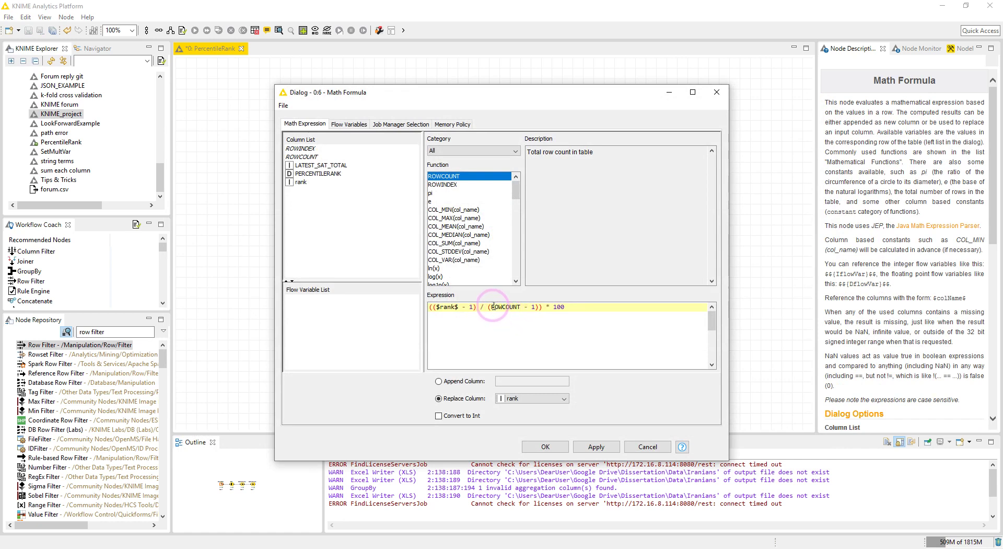
left_click_drag(490, 306, 533, 307)
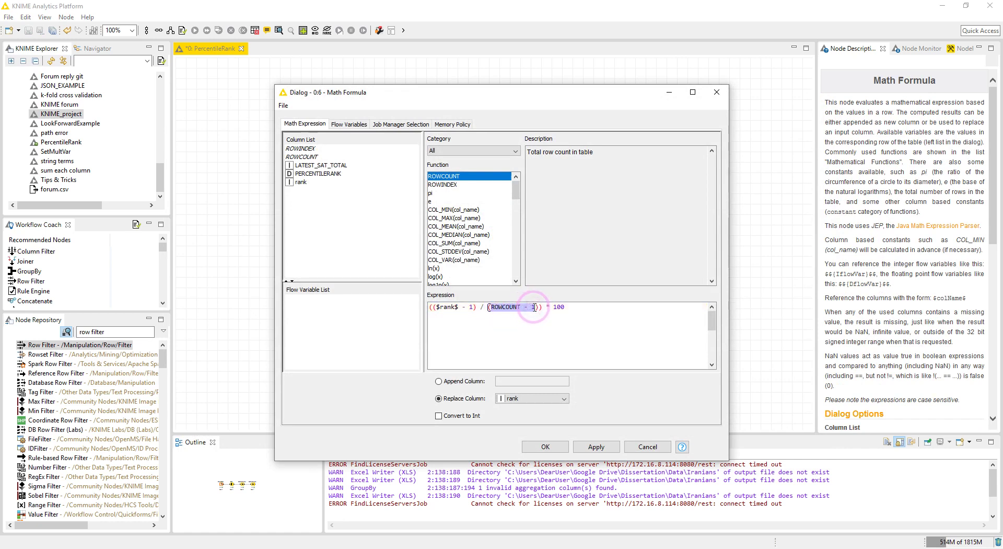
type("98")
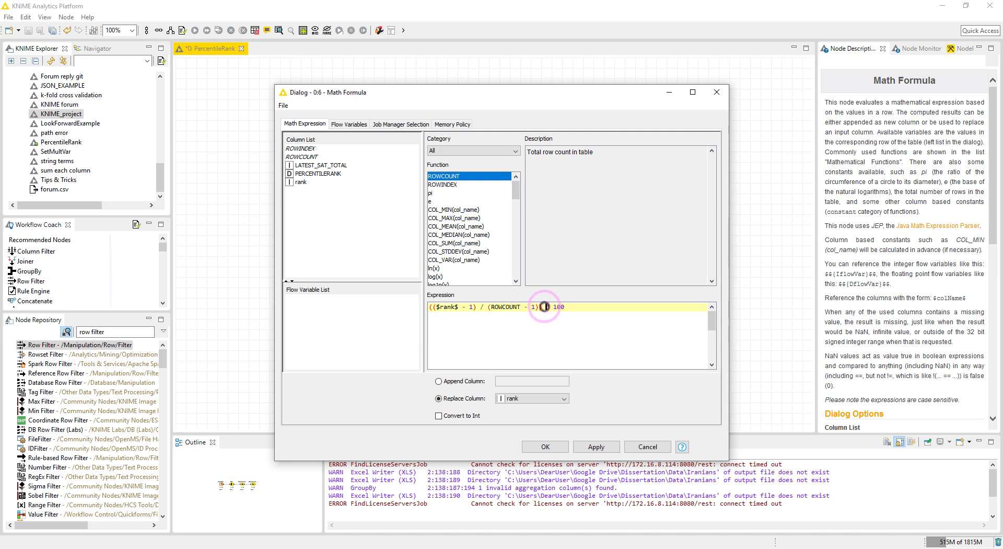
left_click_drag(545, 308, 429, 309)
left_click(566, 307)
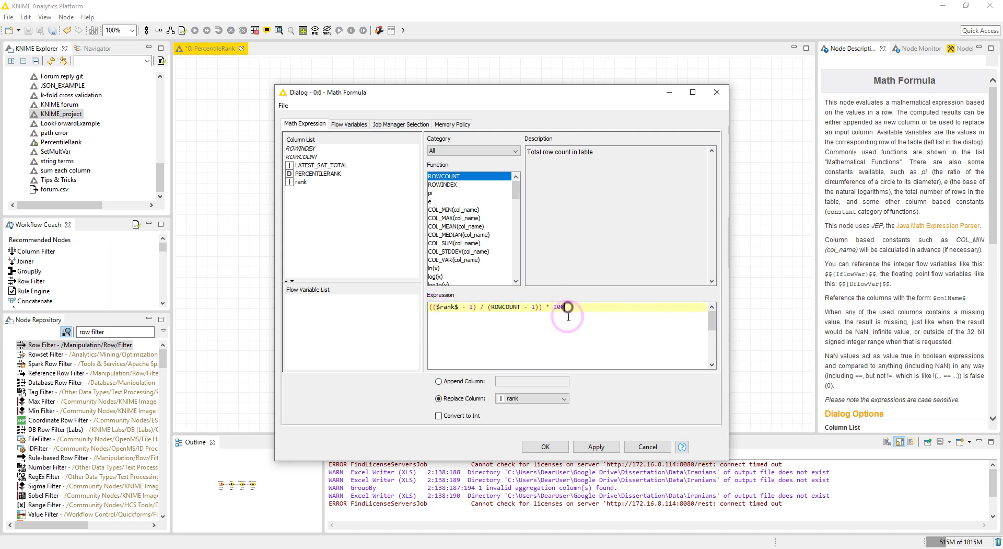
left_click(648, 446)
Open Node 6's output table and inspect the first rank values, 1.02 through 11.224
right_click(498, 214)
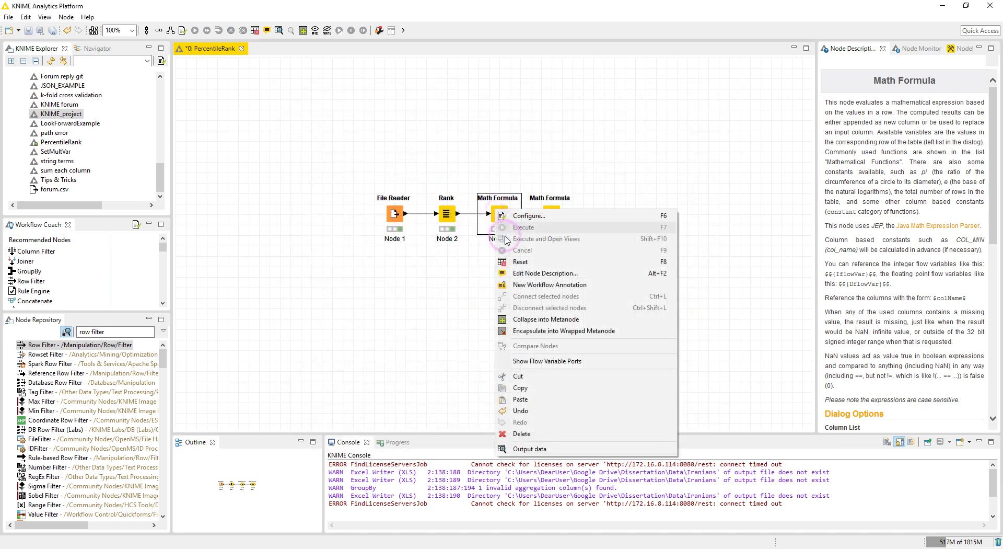
left_click(520, 445)
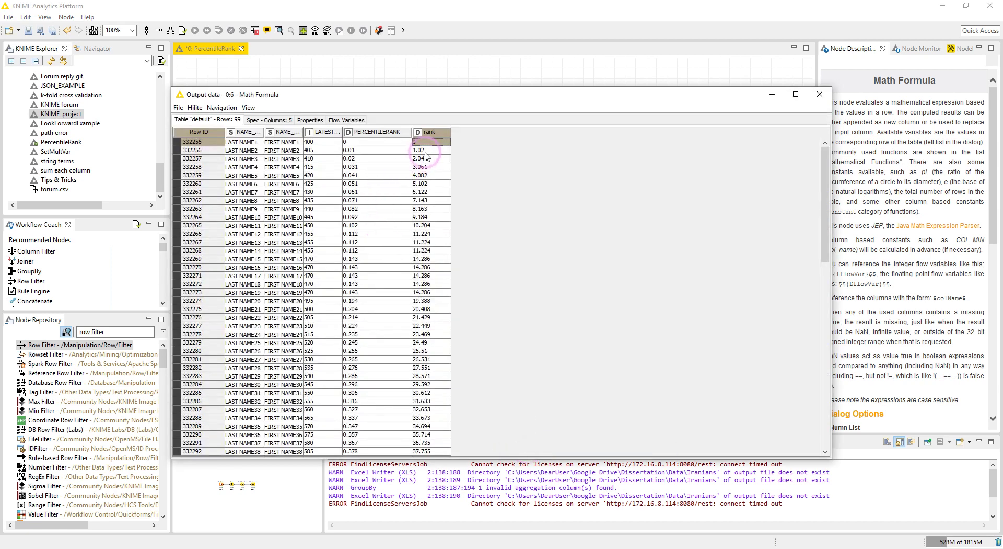
left_click_drag(424, 150, 426, 233)
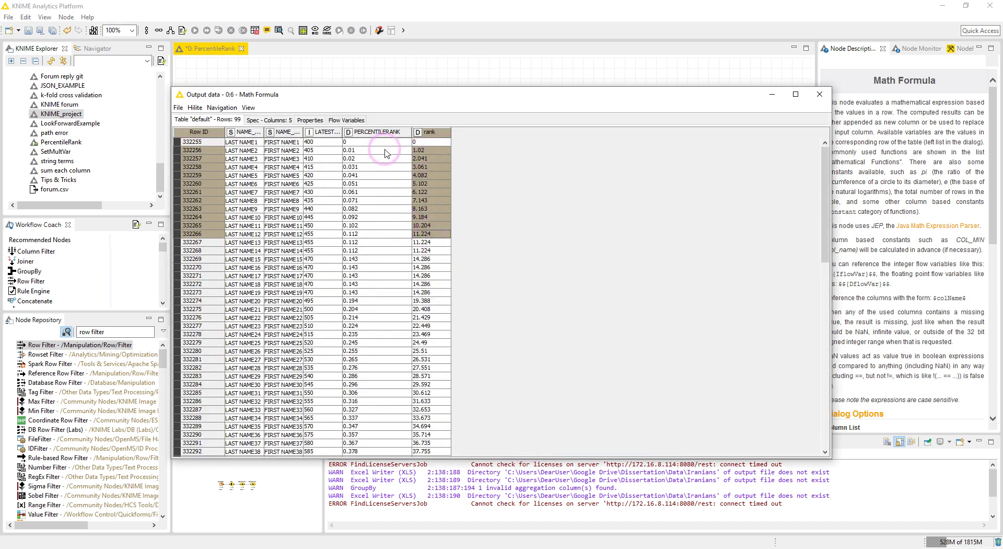
left_click(421, 150)
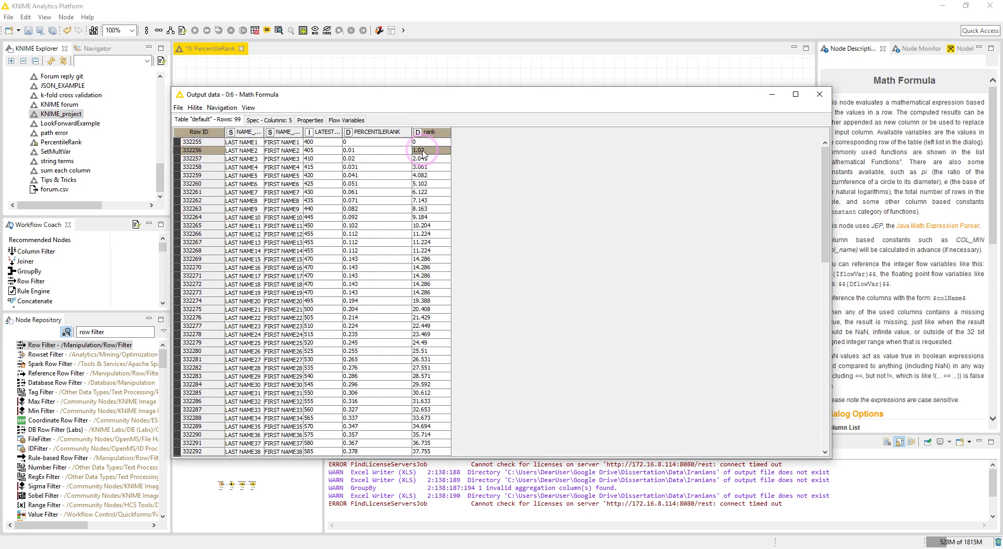
left_click(380, 151)
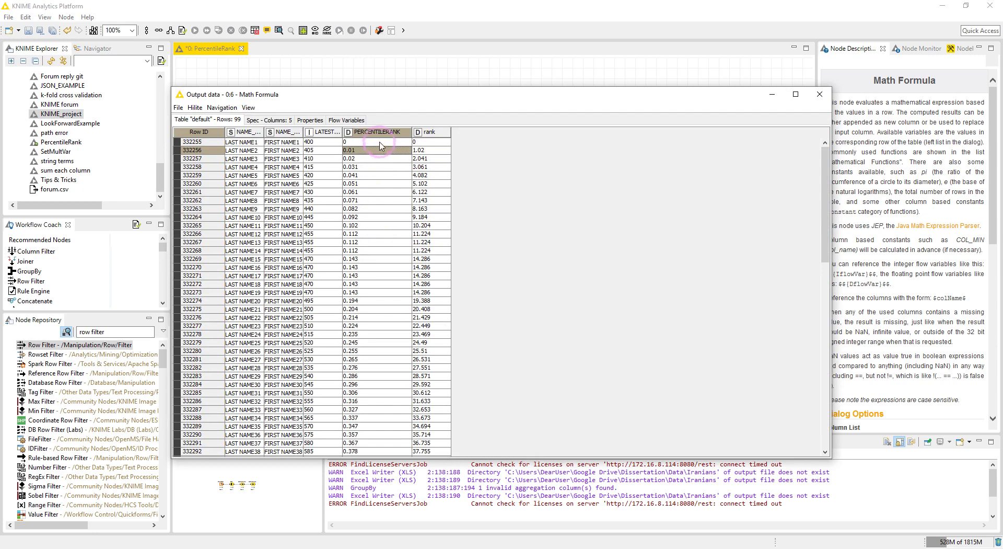
Confirm PERCENTILERANK runs from 0 to 1 and rank from 0 to 100 across first and last rows
left_click(380, 143)
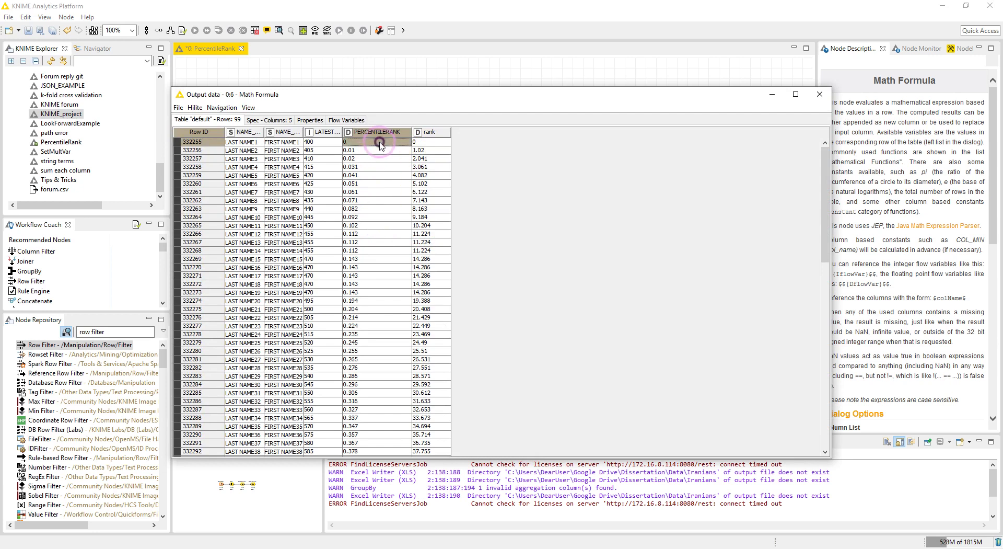
scroll(376, 287, "down", 20)
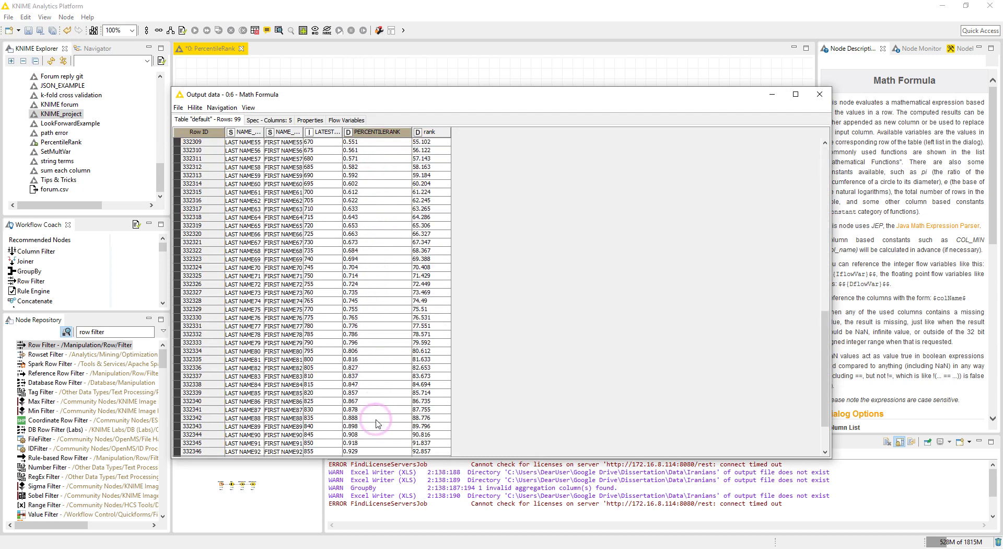
left_click(359, 452)
scroll(459, 340, "up", 20)
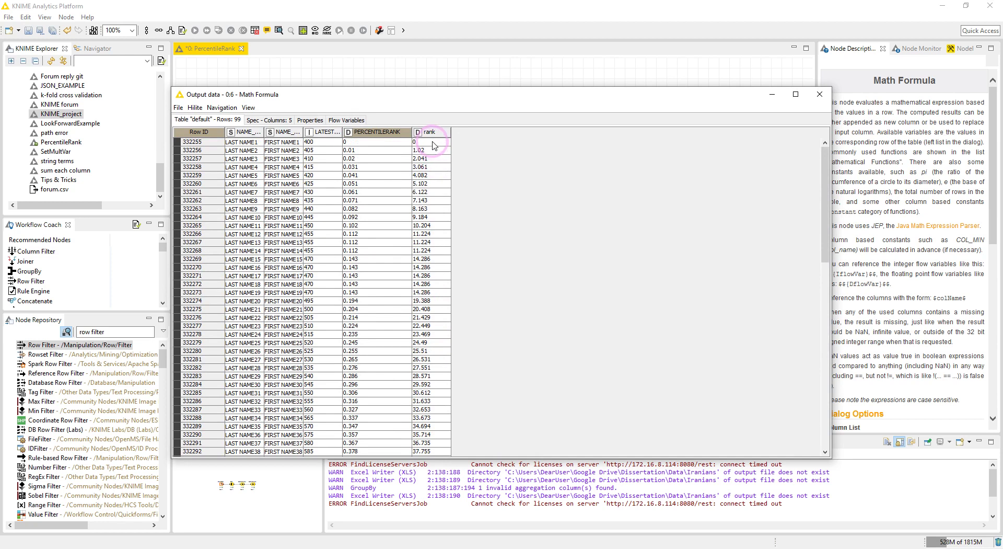
left_click(433, 142)
scroll(434, 261, "down", 20)
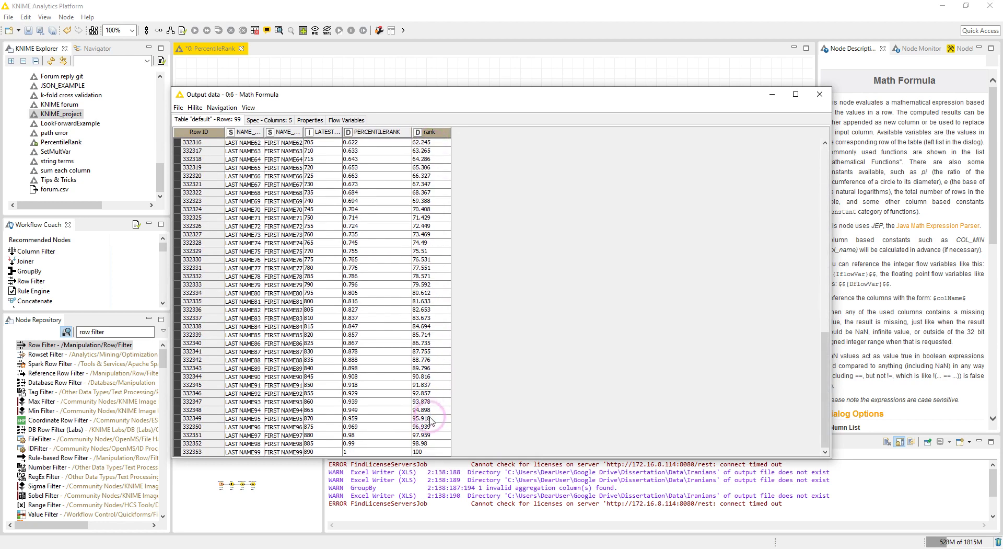
left_click(428, 453)
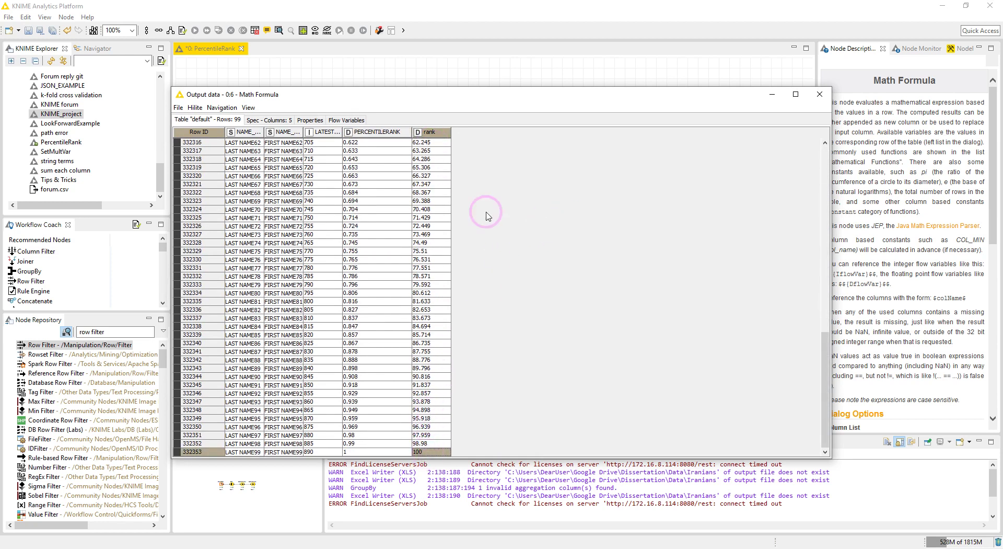
scroll(369, 216, "up", 20)
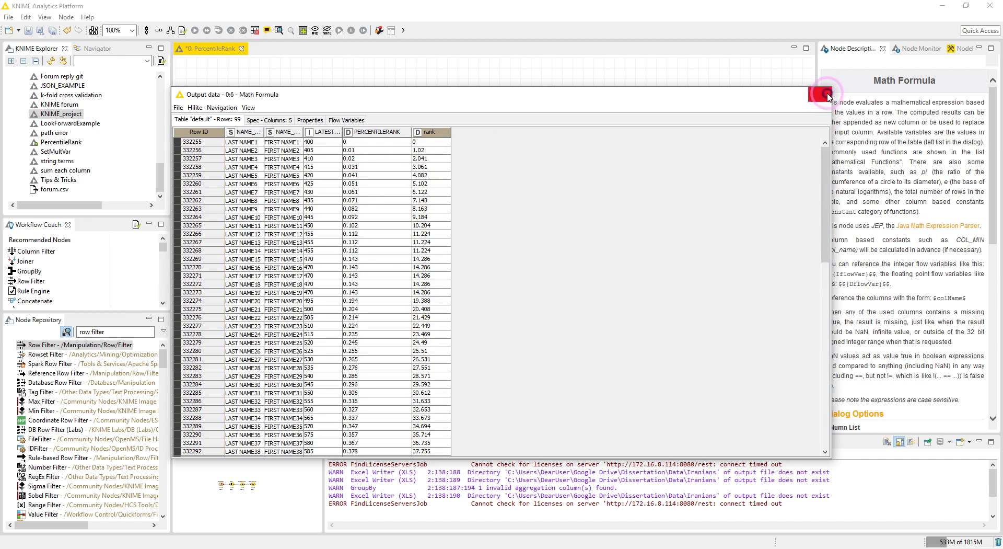
Close Node 6's output and open Node 7's formula, selecting $PERCENTILERANK$ in ($PERCENTILERANK$)*100
left_click(819, 94)
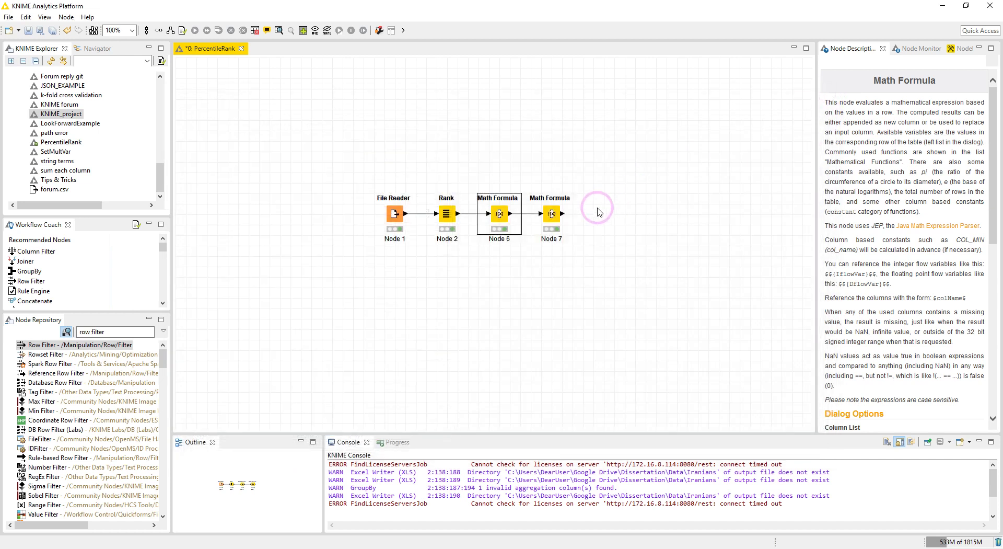
left_click(556, 213)
double_click(556, 212)
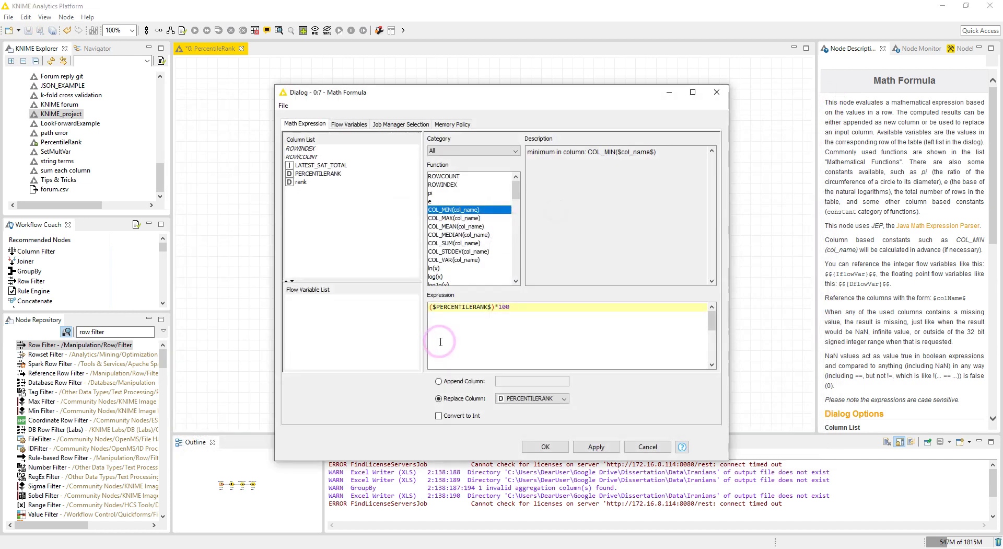
left_click(491, 306)
left_click_drag(491, 306, 433, 307)
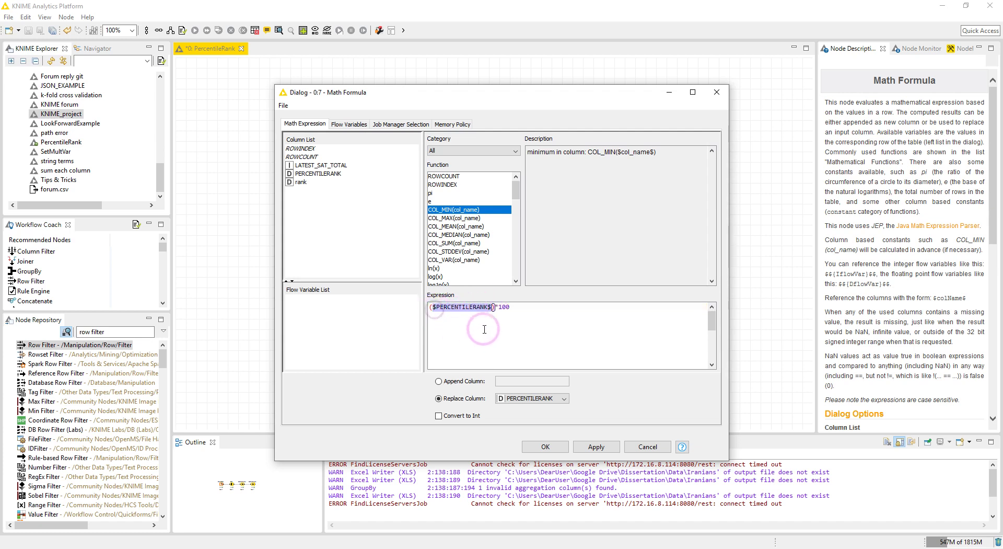
Cancel Node 7's settings unchanged and open its output table
left_click(647, 447)
right_click(548, 210)
left_click(580, 452)
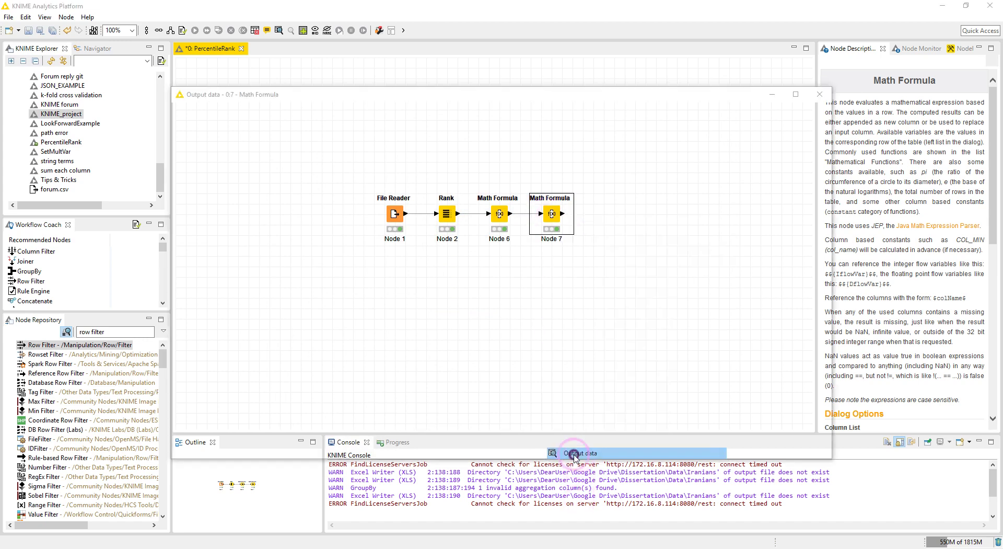
Compare PERCENTILERANK with rank row by row (1.02, 3.06, 5.1 vs 5.102), then close the table
left_click(425, 150)
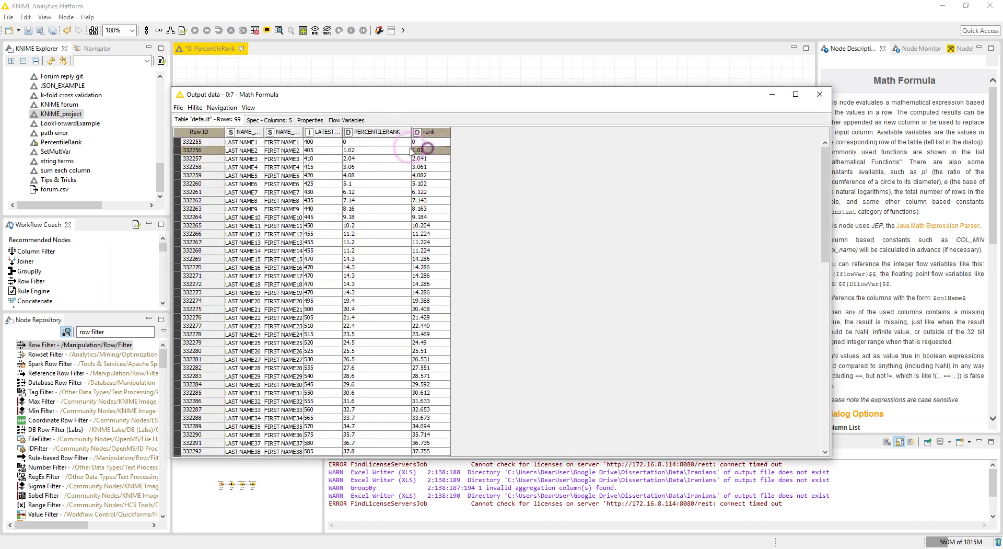
left_click(388, 149)
left_click(390, 157)
left_click(419, 159)
left_click(410, 167)
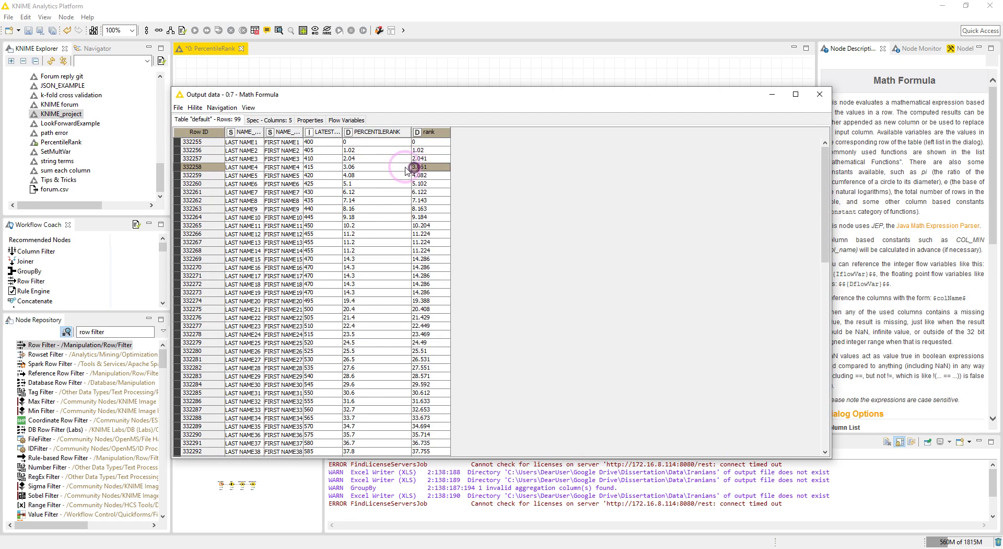
left_click(392, 167)
left_click(419, 175)
left_click(381, 175)
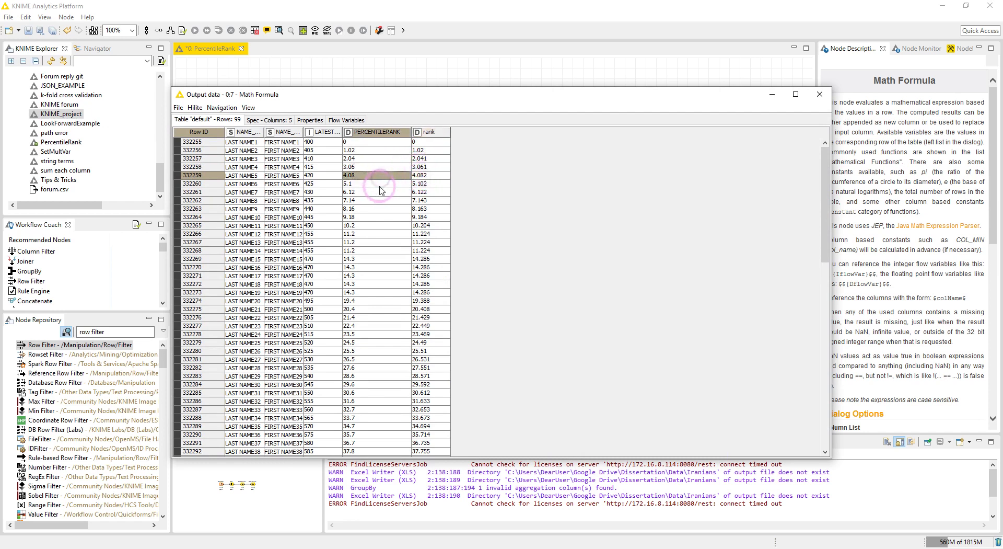
left_click(382, 183)
left_click(415, 184)
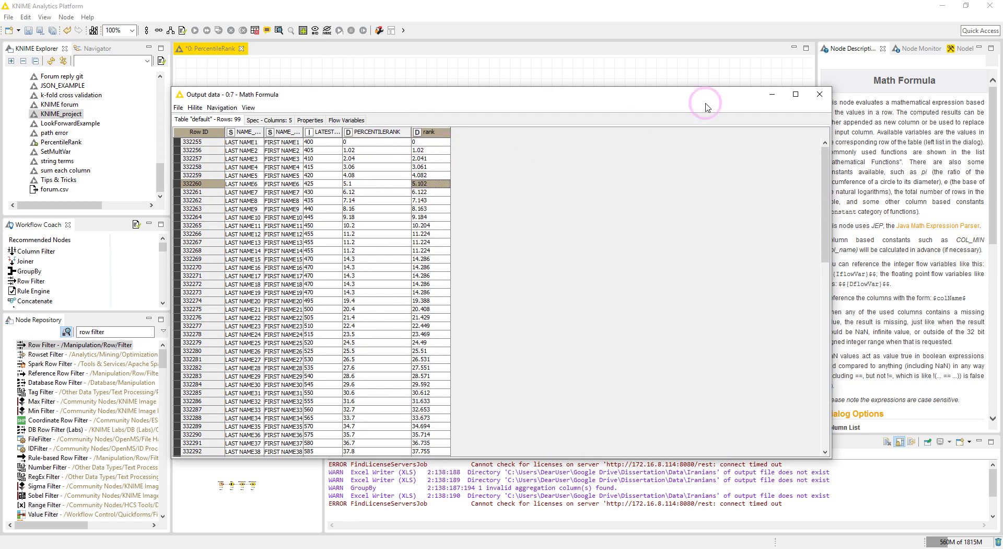
left_click(822, 93)
left_click(479, 295)
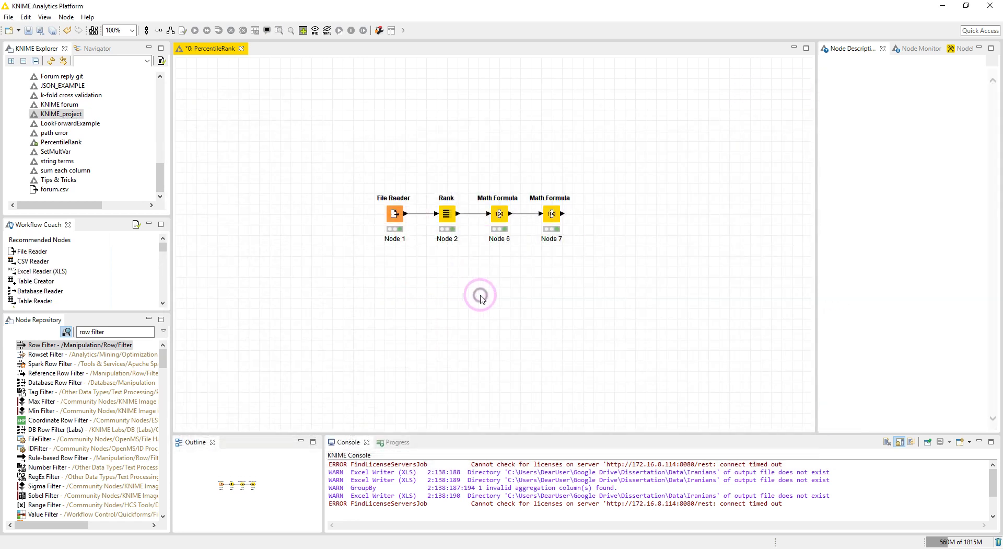